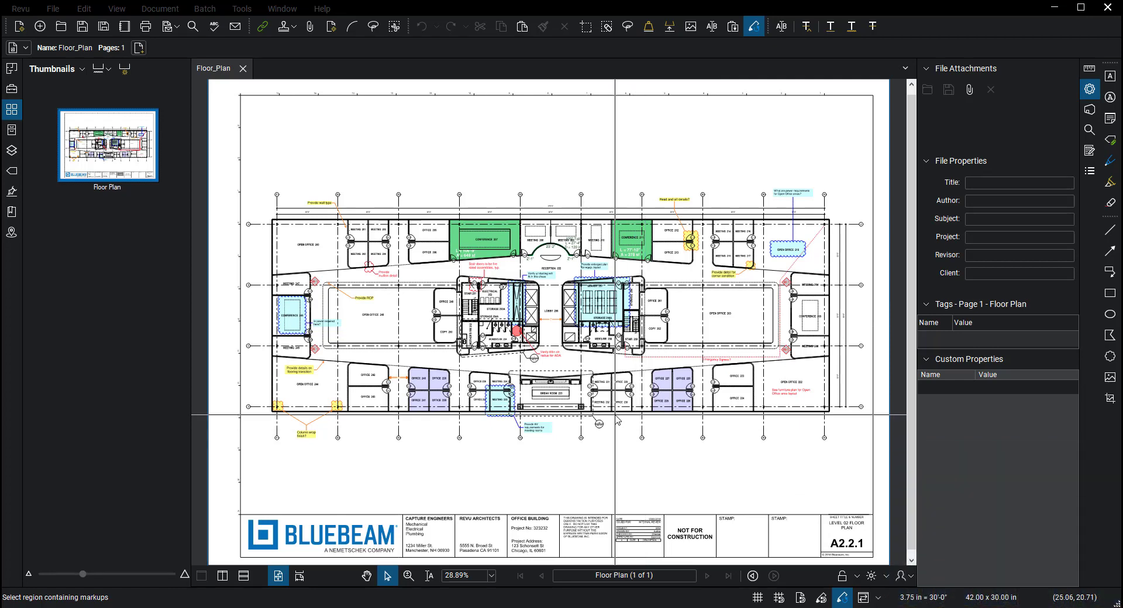
Pan the floor plan slightly and turn on Edit > Snapshot for a region capture
scroll(616, 419, "down", 1)
left_click_drag(615, 415, 604, 389)
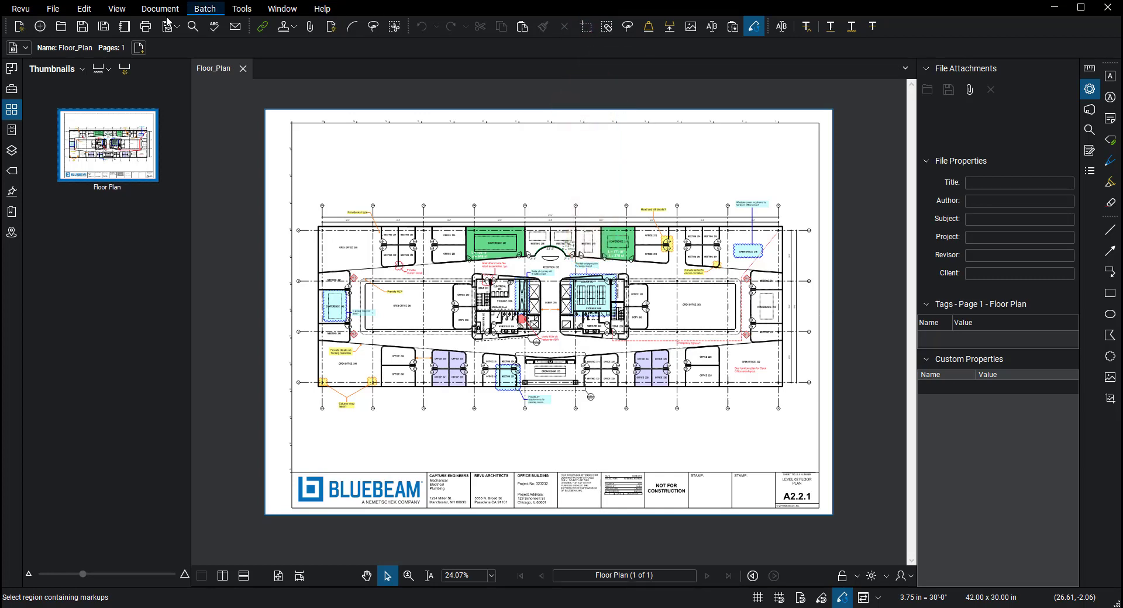
left_click(86, 9)
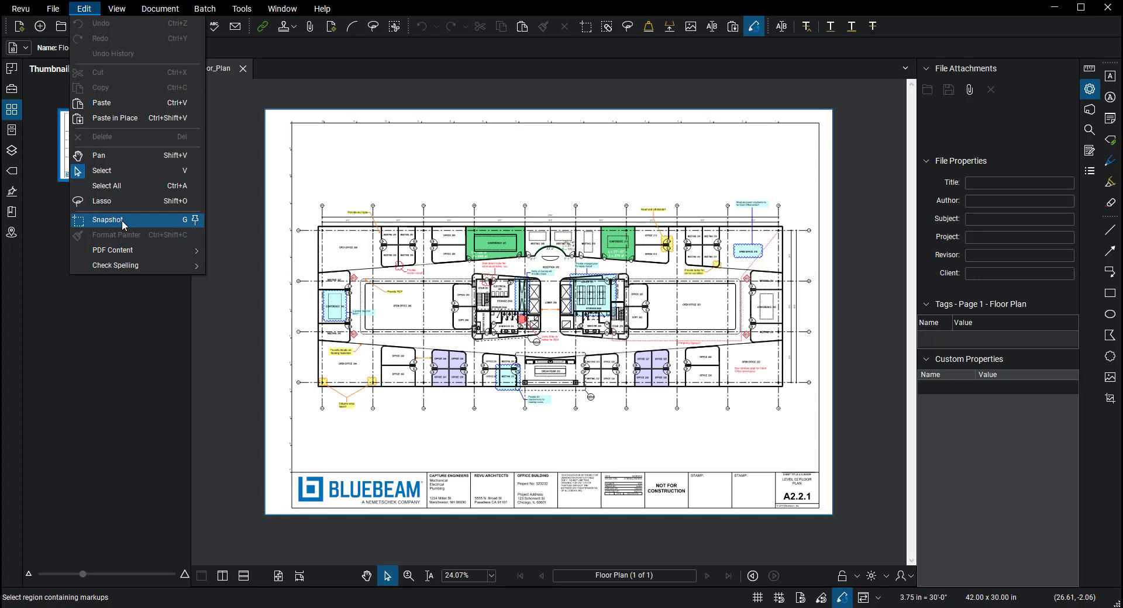
mouse_move(132, 253)
left_click(160, 220)
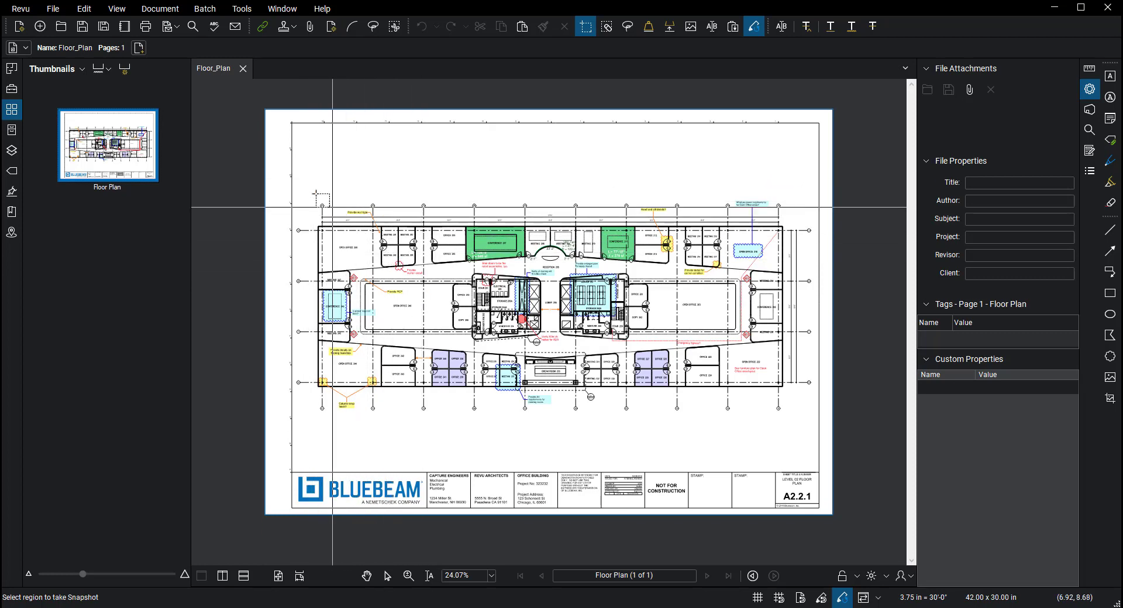
Snapshot the area around Open Office 200 and paste the copy onto the page
scroll(392, 270, "down", 5)
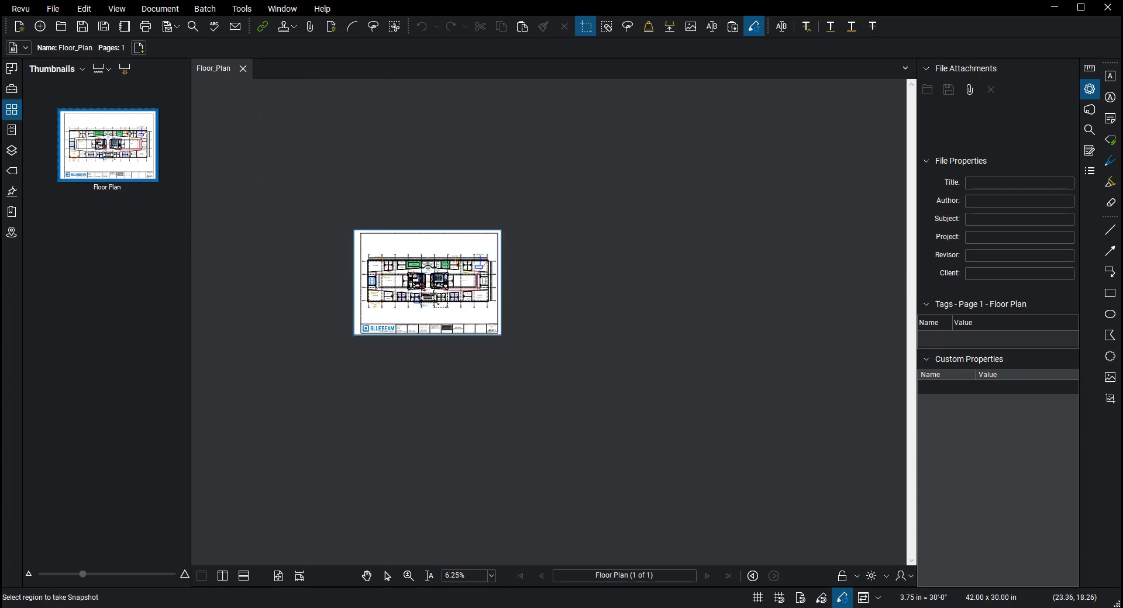
scroll(350, 251, "up", 8)
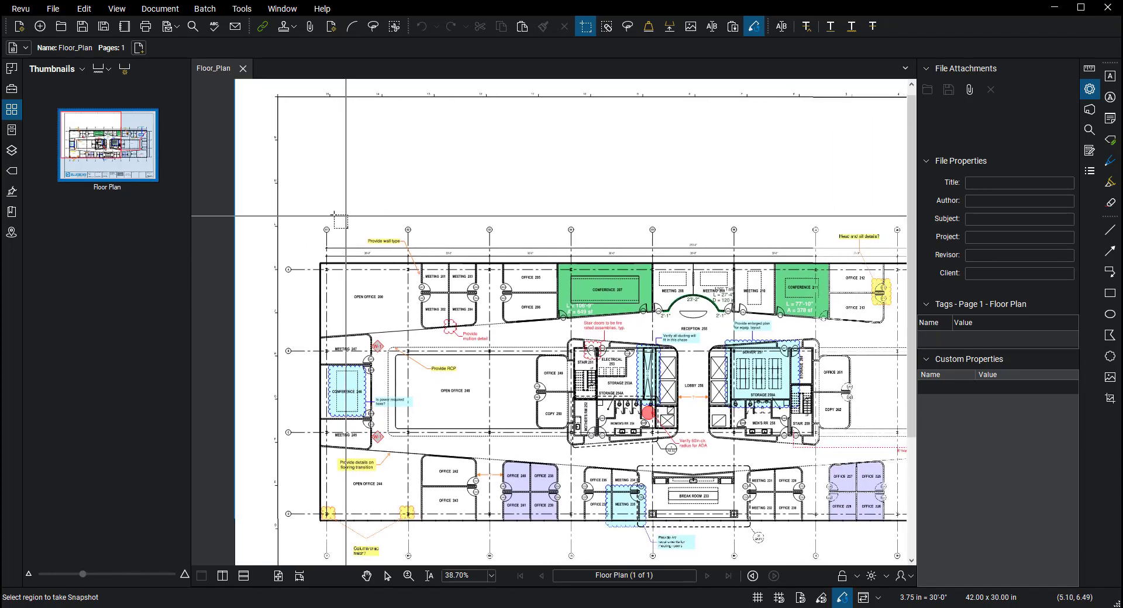
left_click_drag(264, 203, 460, 349)
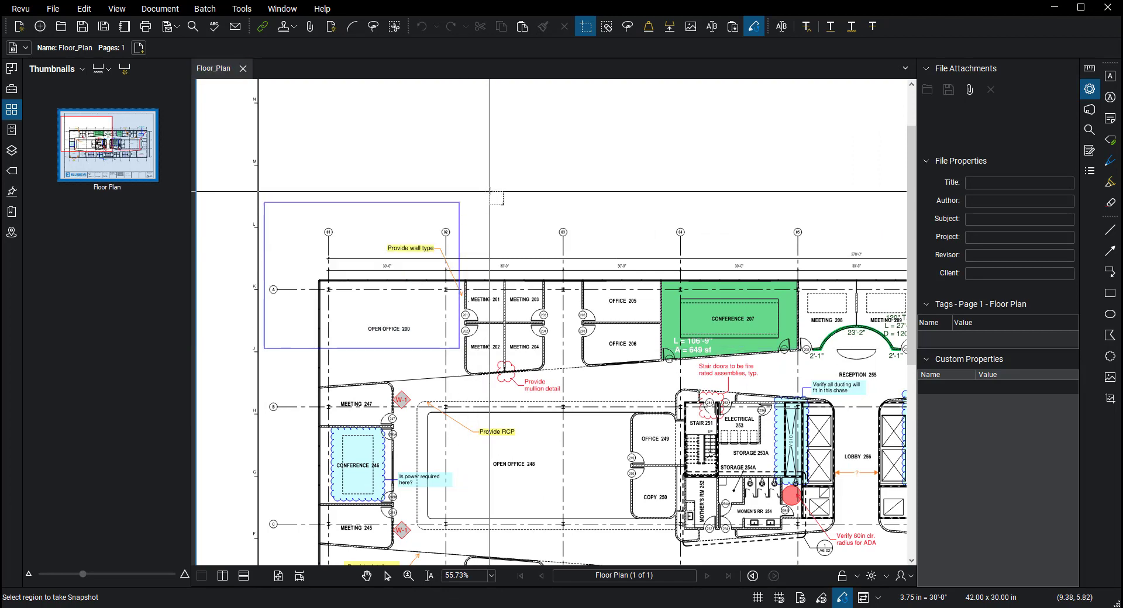
right_click(520, 215)
left_click(551, 222)
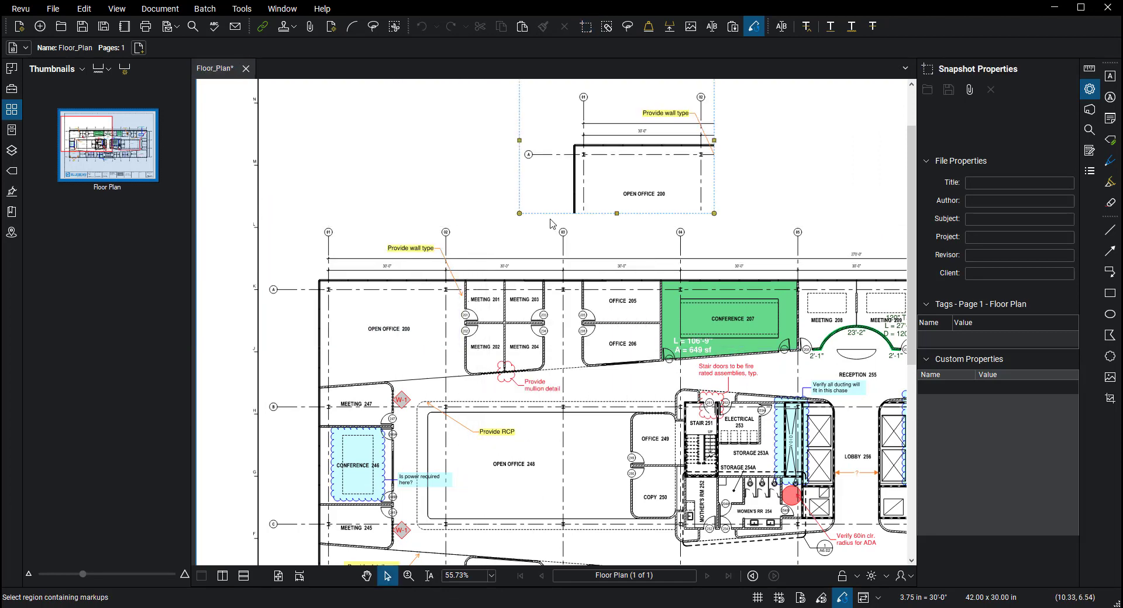
Move the pasted Open Office 200 snapshot to sit just above the plan
left_click_drag(590, 157, 368, 84)
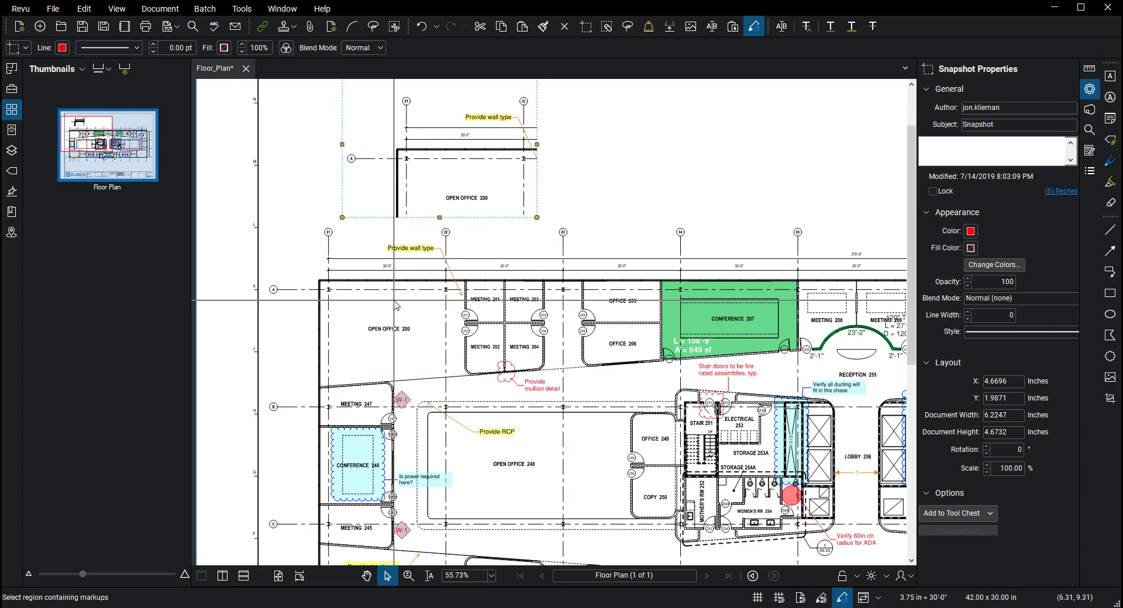
mouse_move(398, 163)
left_mouse_down()
mouse_move(459, 300)
mouse_move(437, 279)
mouse_move(408, 162)
left_mouse_up()
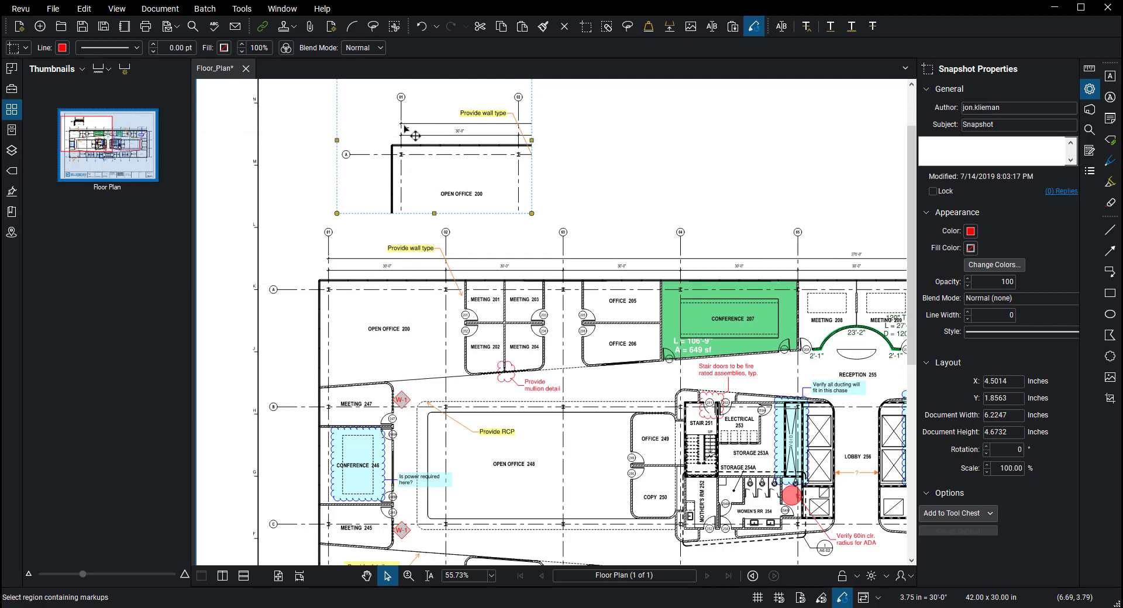
scroll(402, 228, "up", 3)
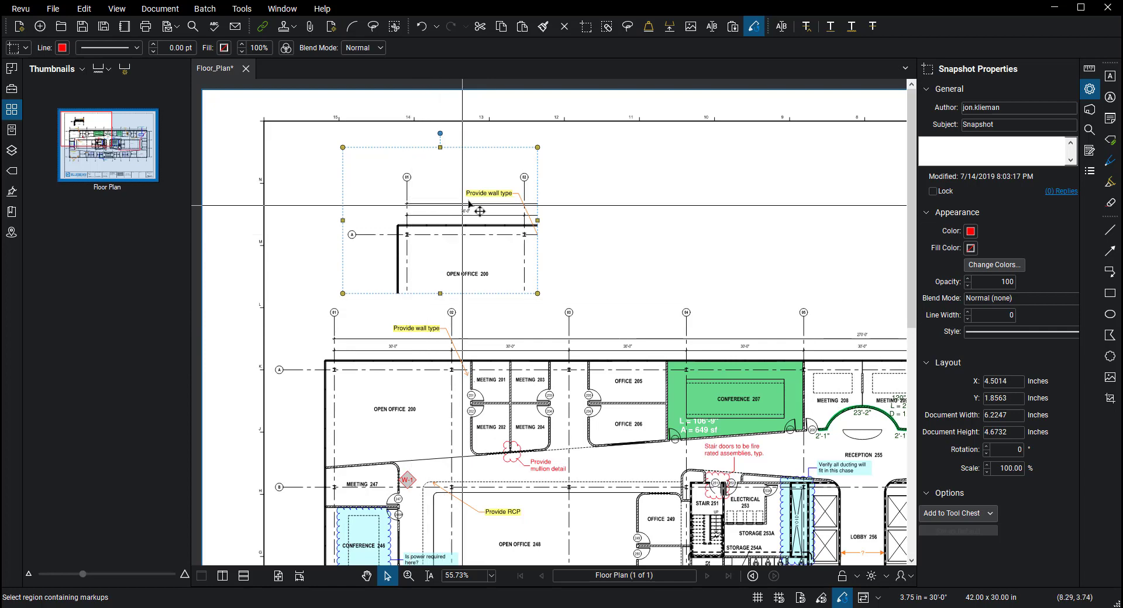
Scale the Open Office 200 snapshot down to 53.93%, about 3.36 × 2.52 inches
scroll(407, 232, "up", 15)
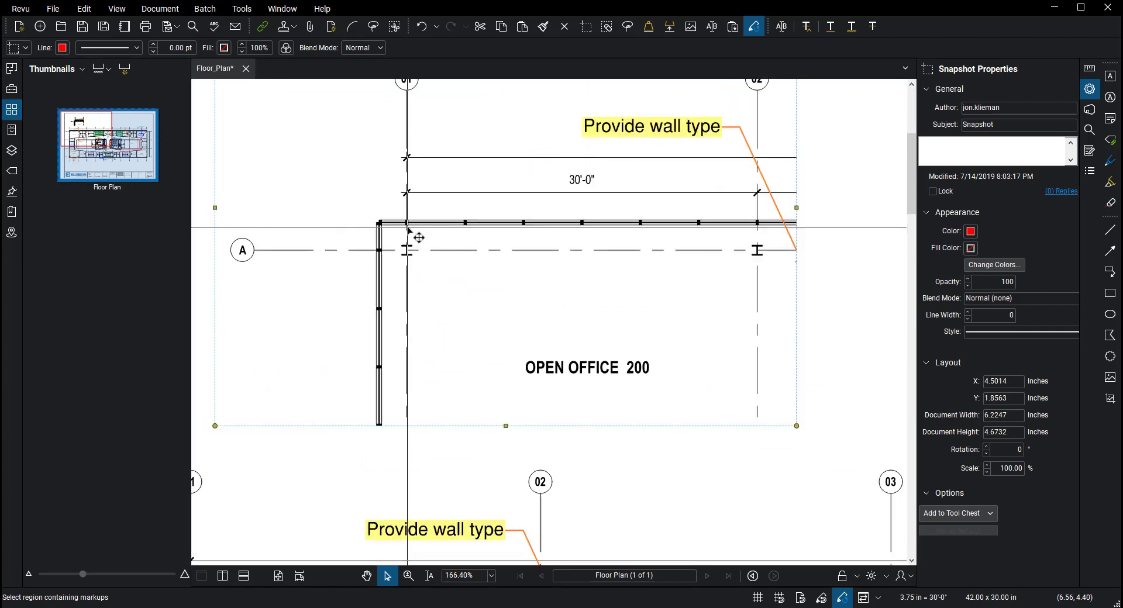
scroll(409, 221, "up", 2)
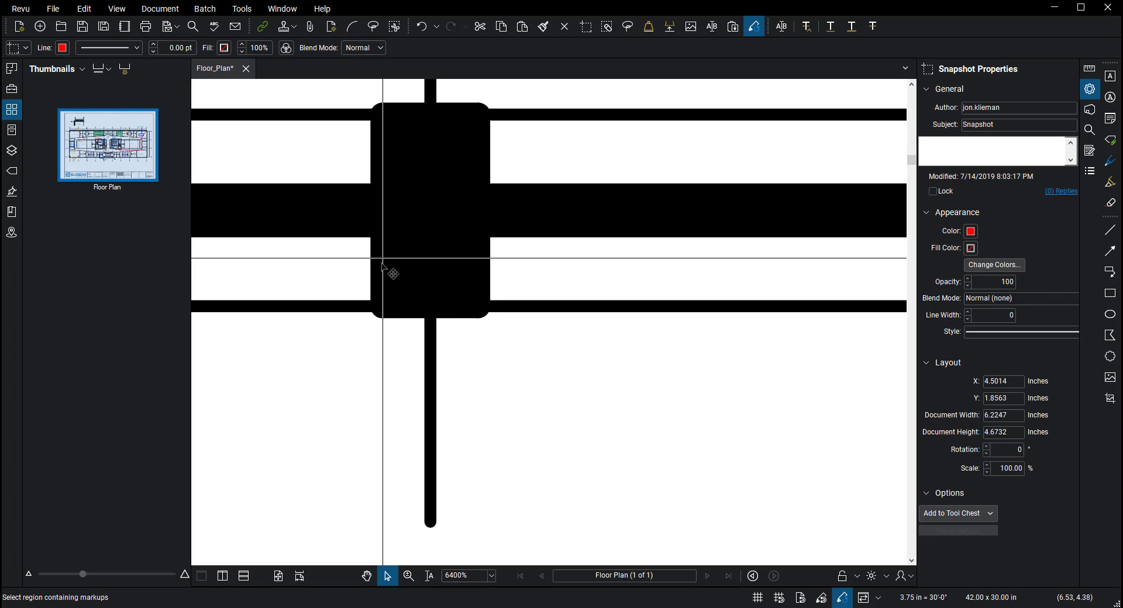
scroll(384, 267, "down", 16)
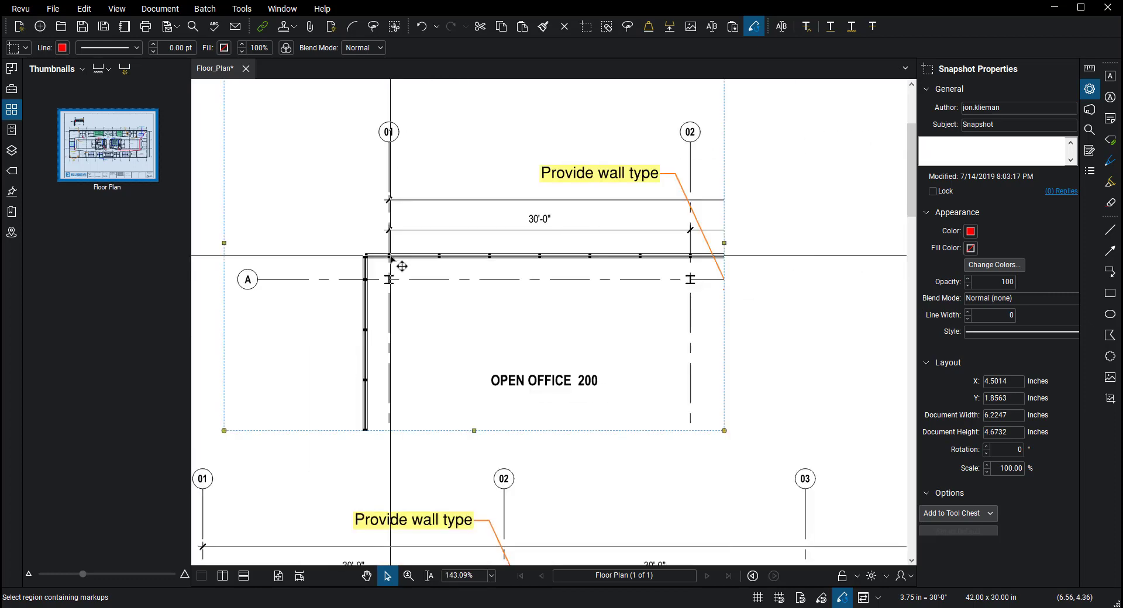
left_click_drag(517, 206, 402, 269)
scroll(401, 268, "up", 14)
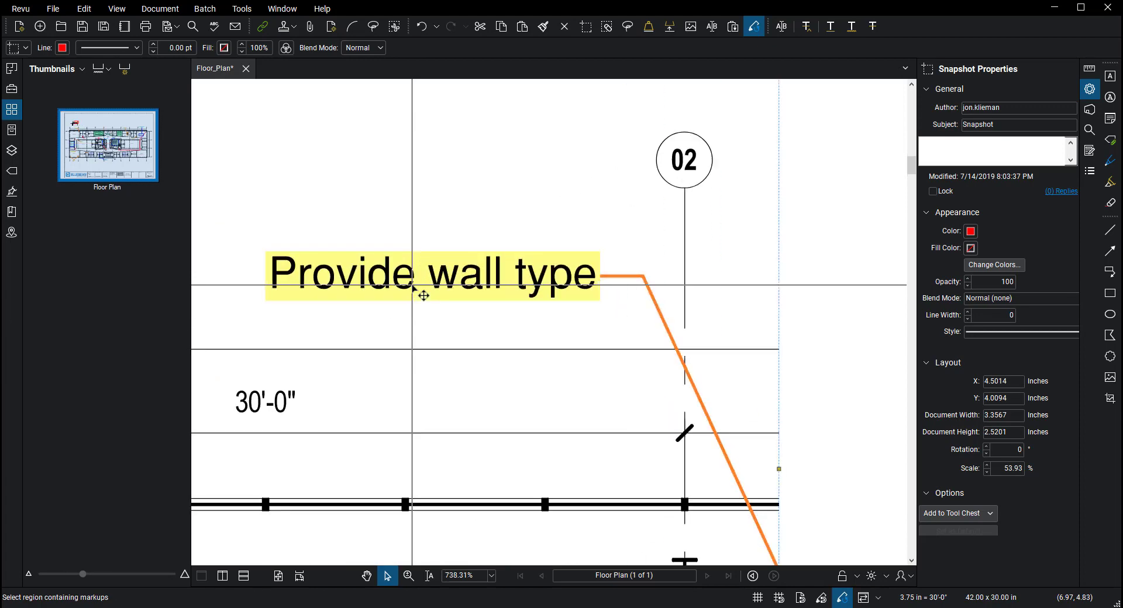
scroll(413, 286, "down", 16)
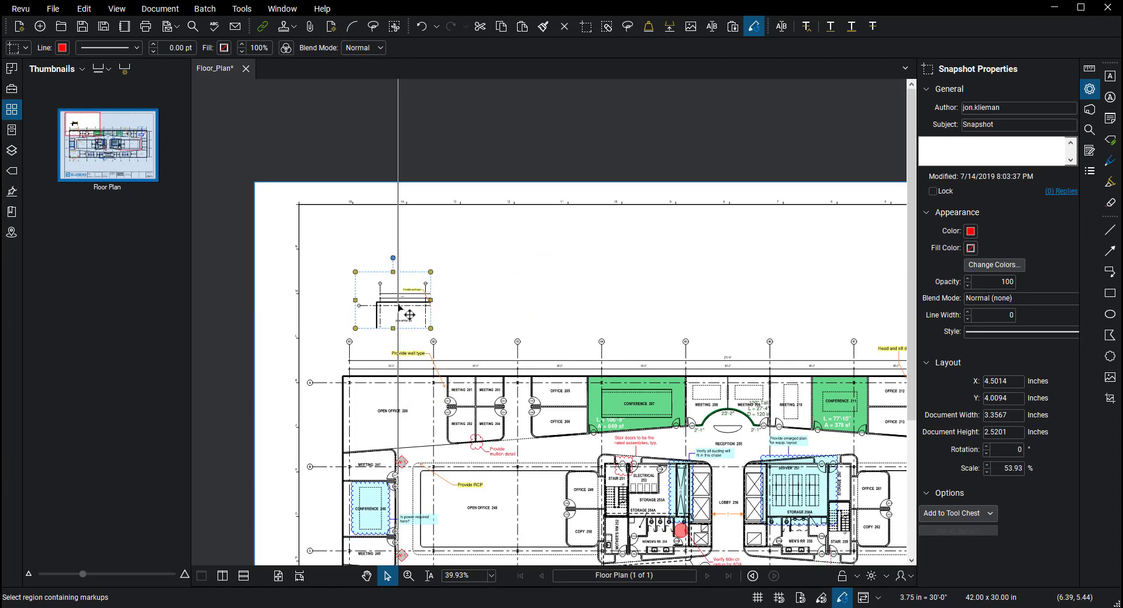
Delete the shrunken snapshot and copy a Snipping Tool clip of the Open Office 200 area
key("Delete")
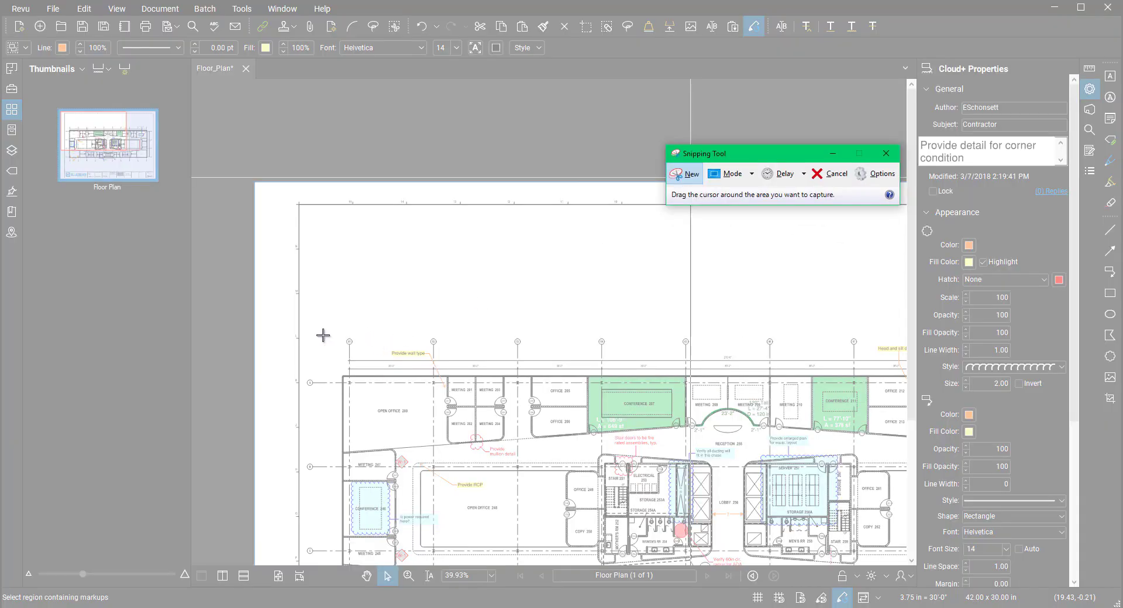
left_click_drag(323, 335, 631, 524)
right_click(440, 420)
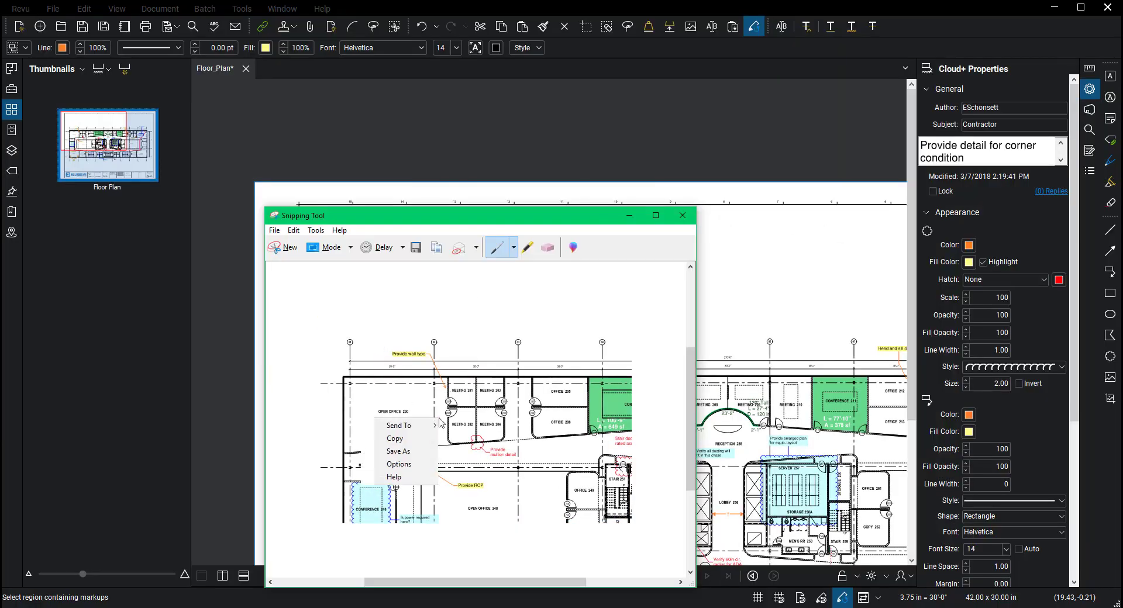
left_click(424, 439)
Paste the clip into the PDF, inspect it, then undo the paste
left_click(629, 215)
right_click(411, 362)
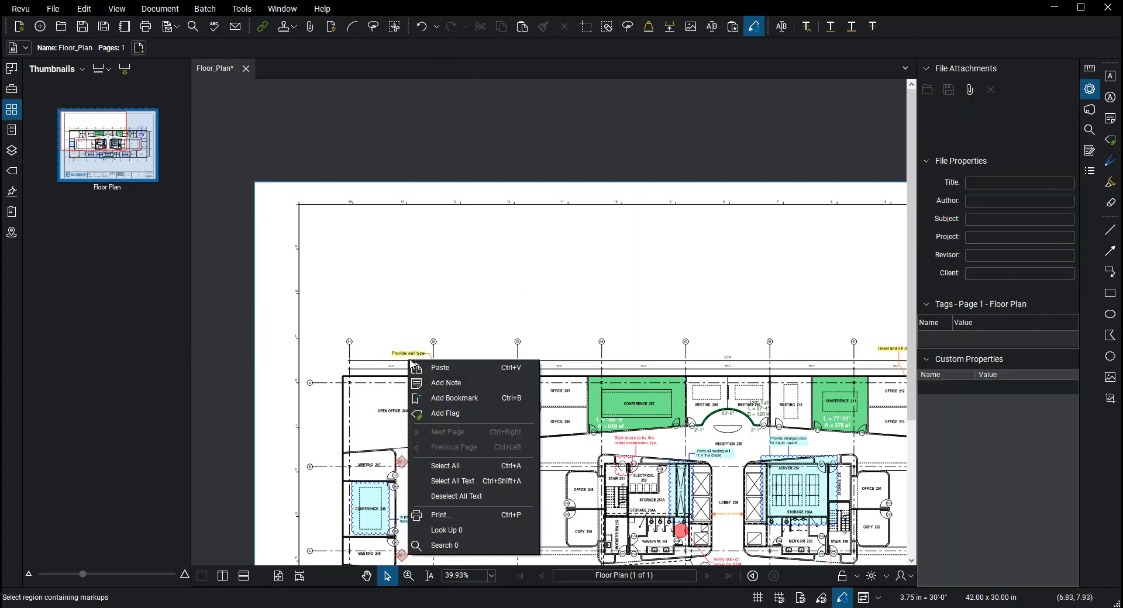
left_click(427, 368)
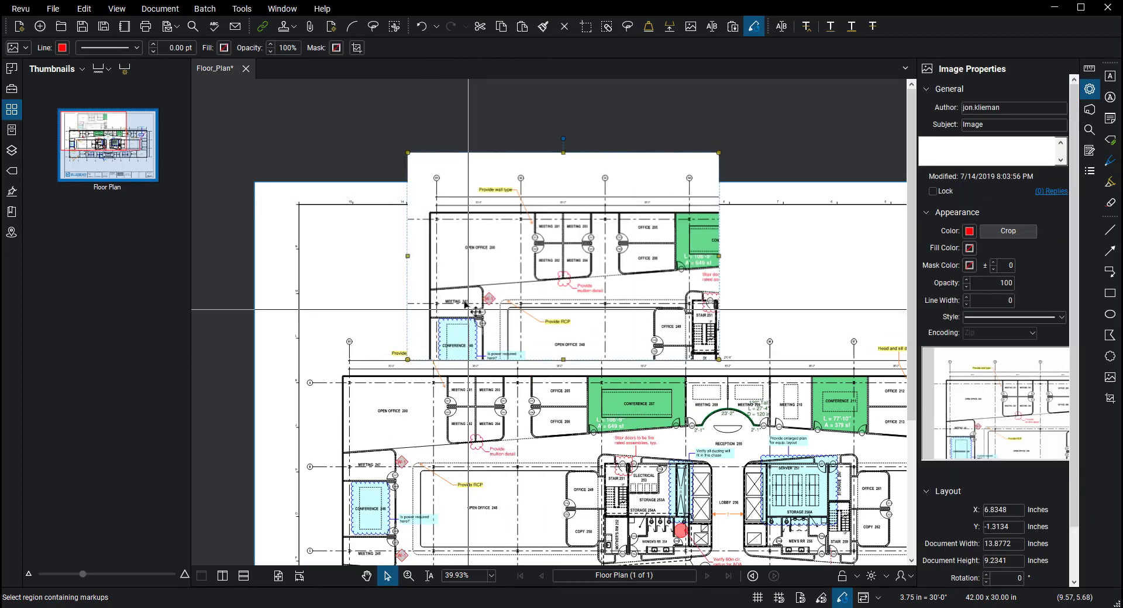
scroll(482, 277, "up", 6)
scroll(483, 274, "up", 11)
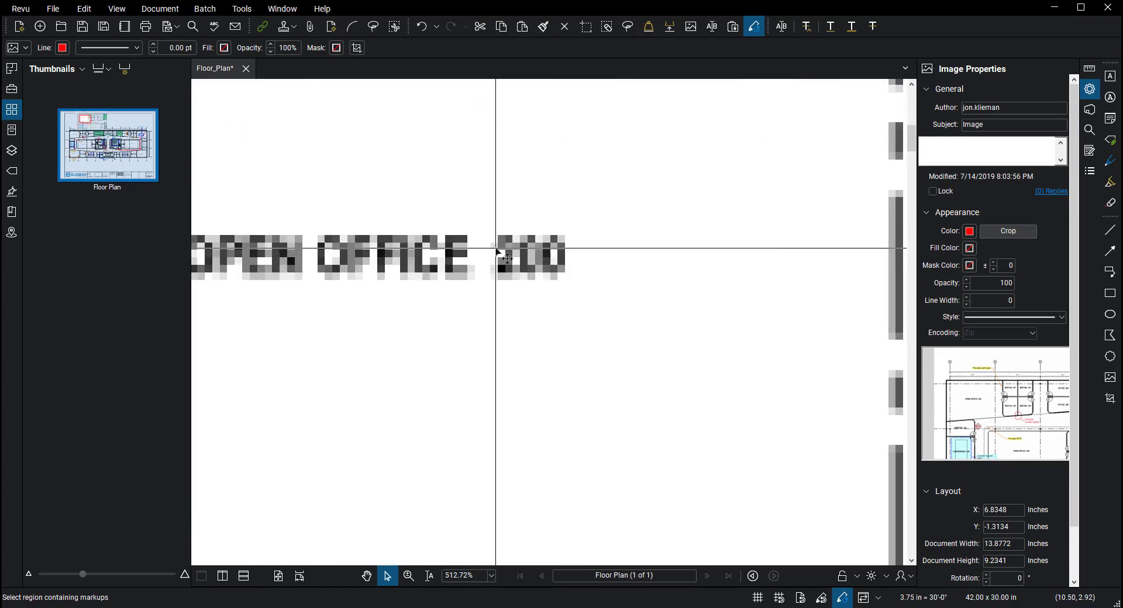
scroll(496, 250, "down", 18)
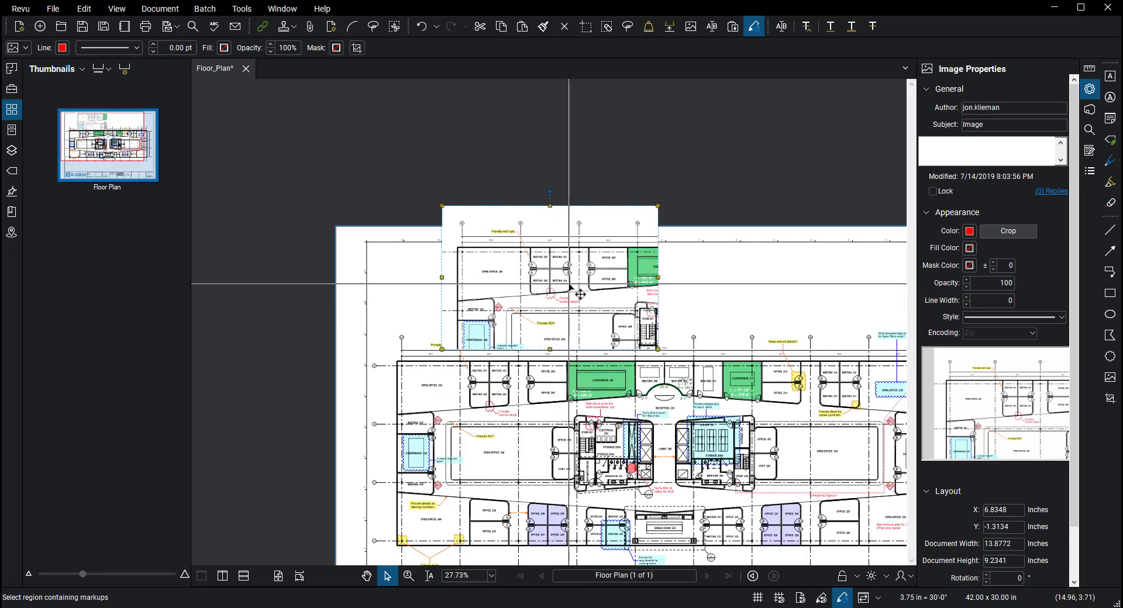
key("ctrl+z")
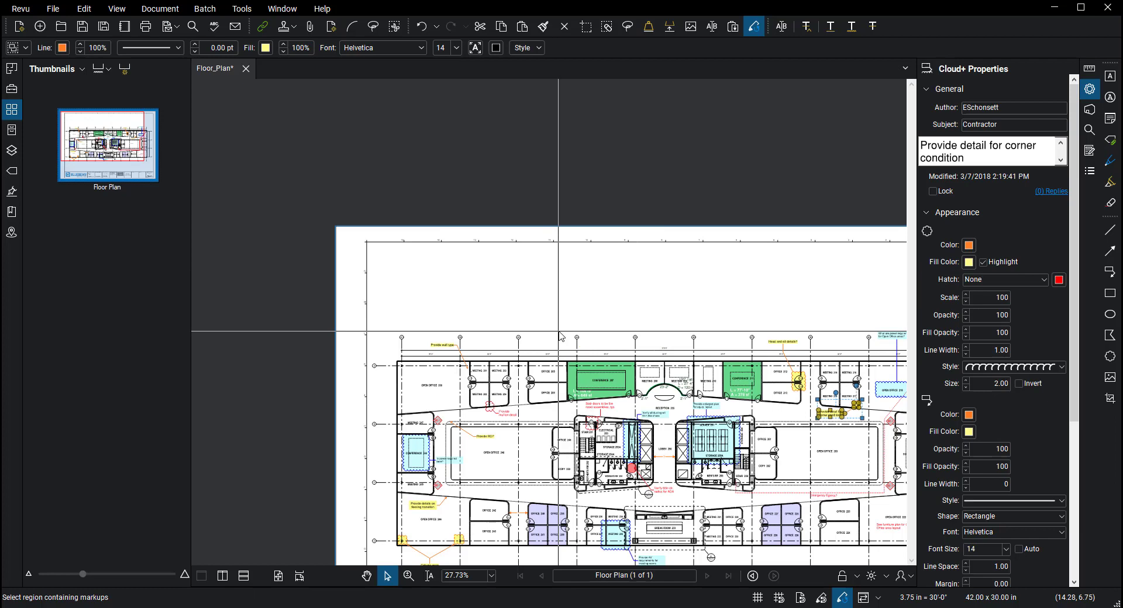
Bring the W-1 glazing tags into view and inspect the lower W-1 count tag
left_click_drag(537, 308, 413, 209)
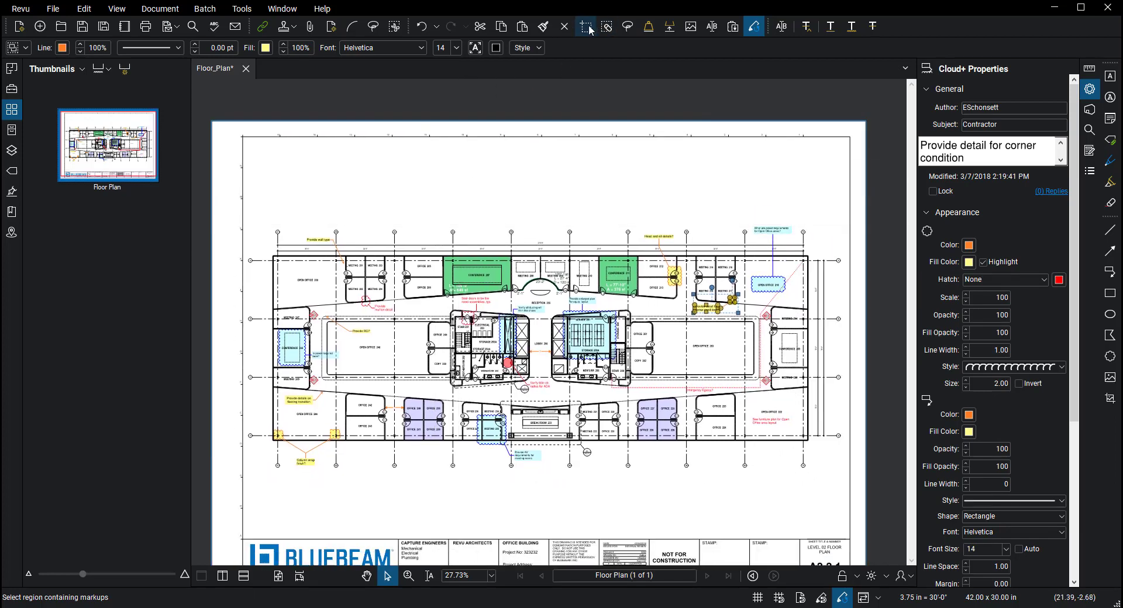
key("Escape")
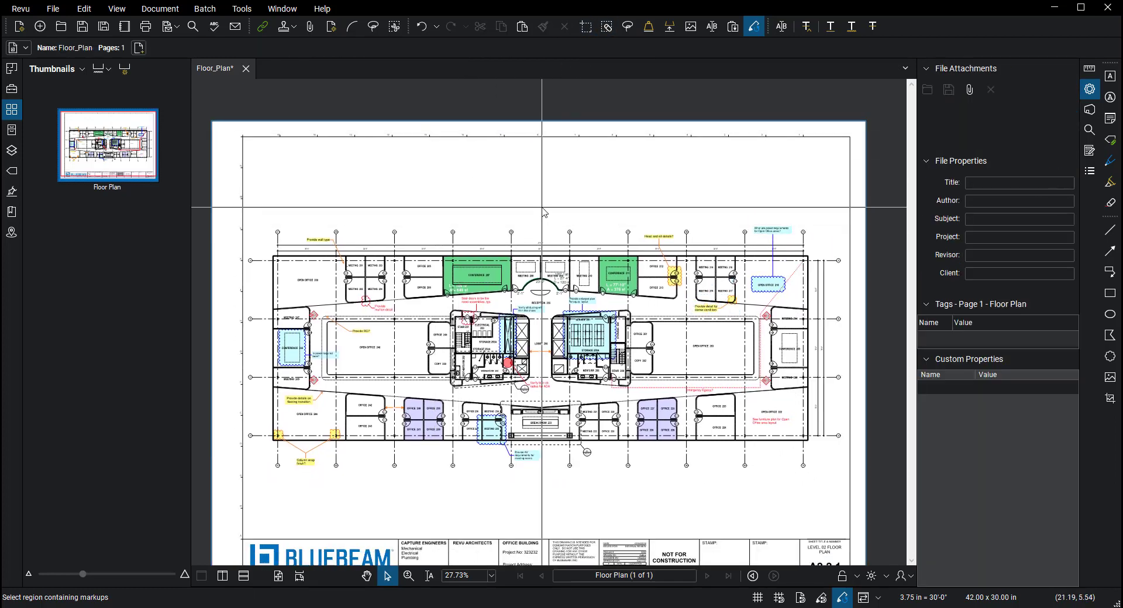
scroll(354, 335, "up", 6)
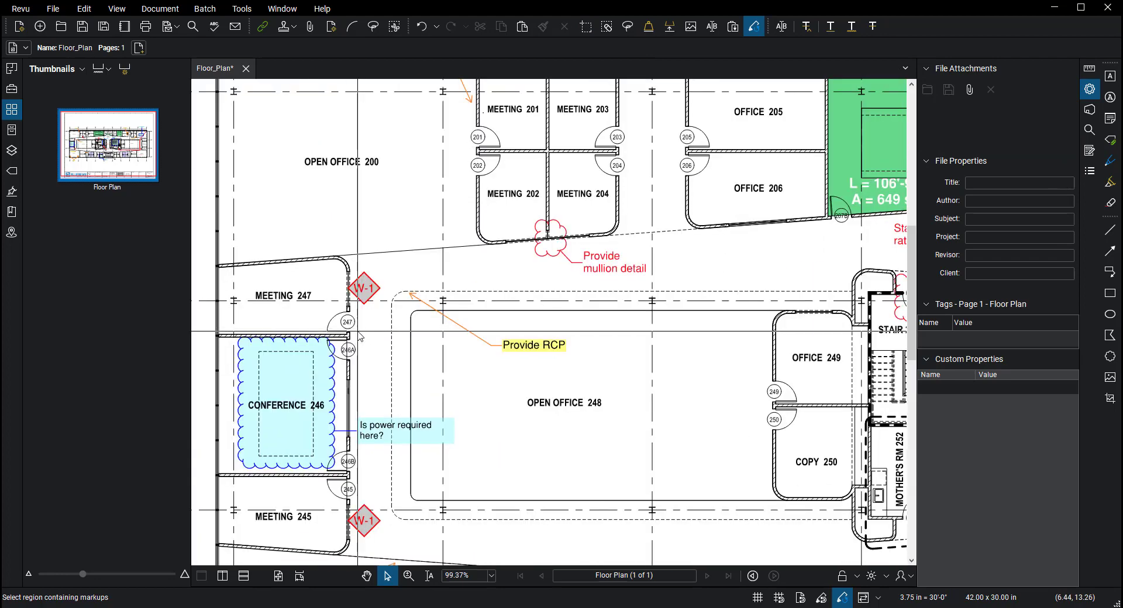
scroll(358, 334, "up", 5)
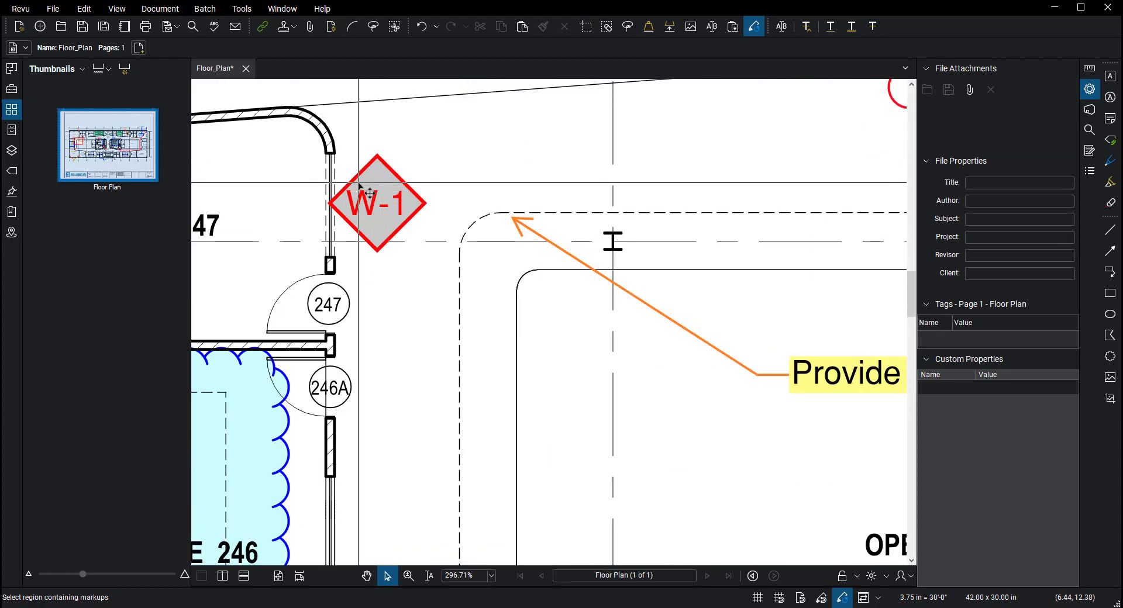
scroll(370, 193, "down", 4)
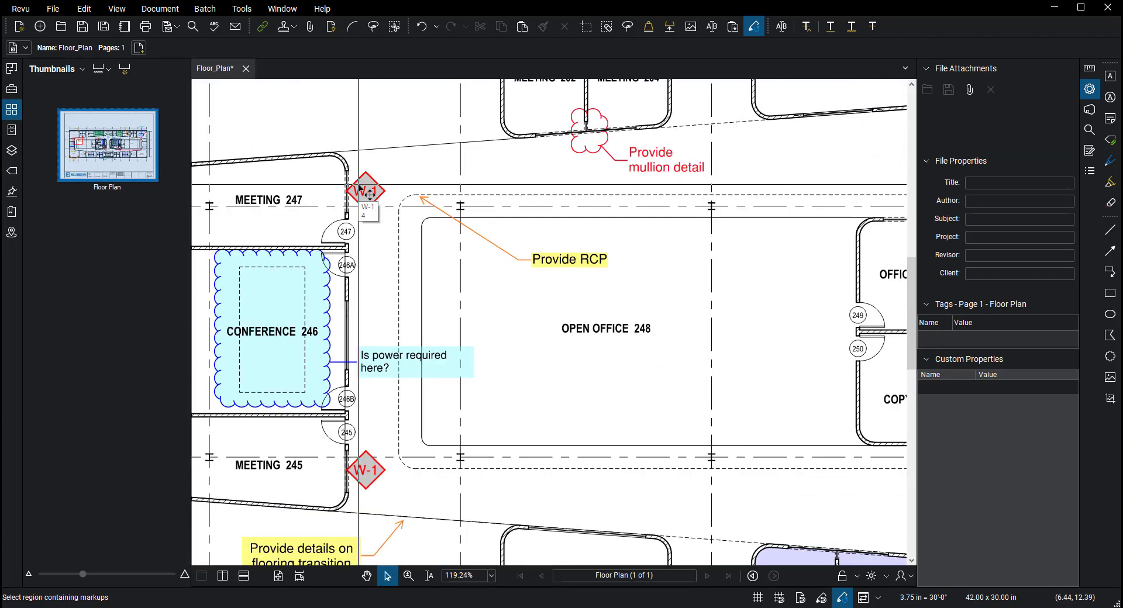
left_click(364, 471)
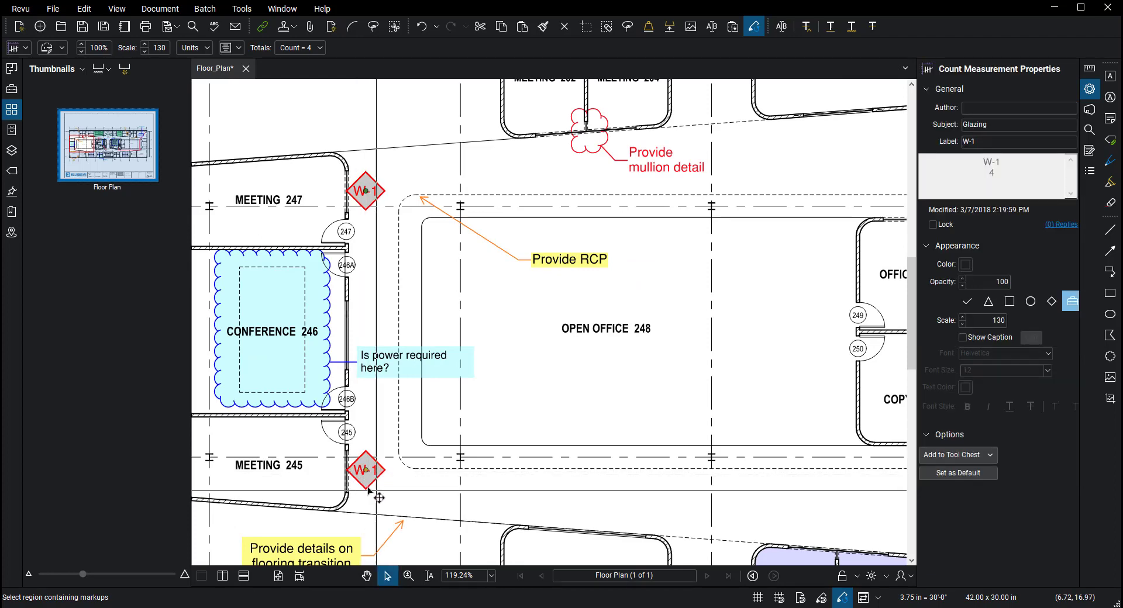
scroll(370, 193, "up", 4)
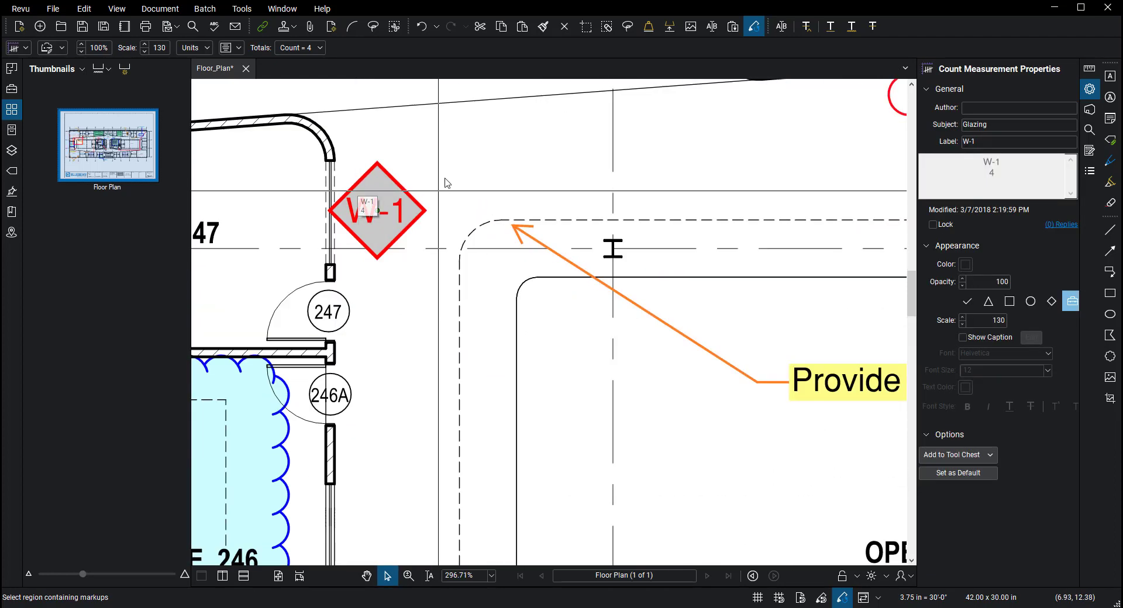
key("Escape")
left_click_drag(404, 214, 443, 309)
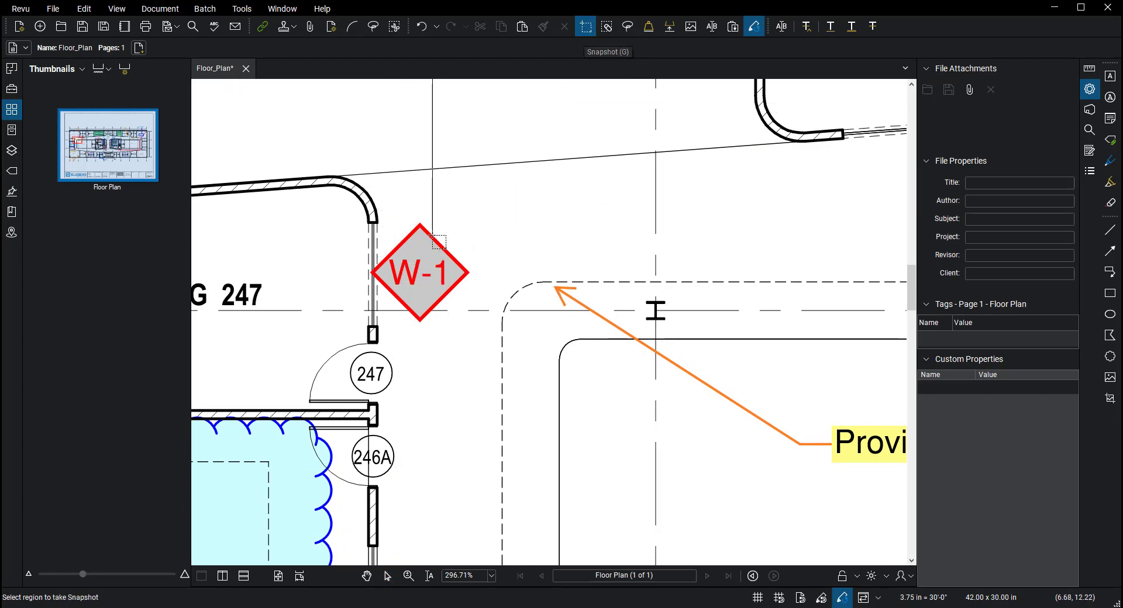
scroll(432, 235, "up", 3)
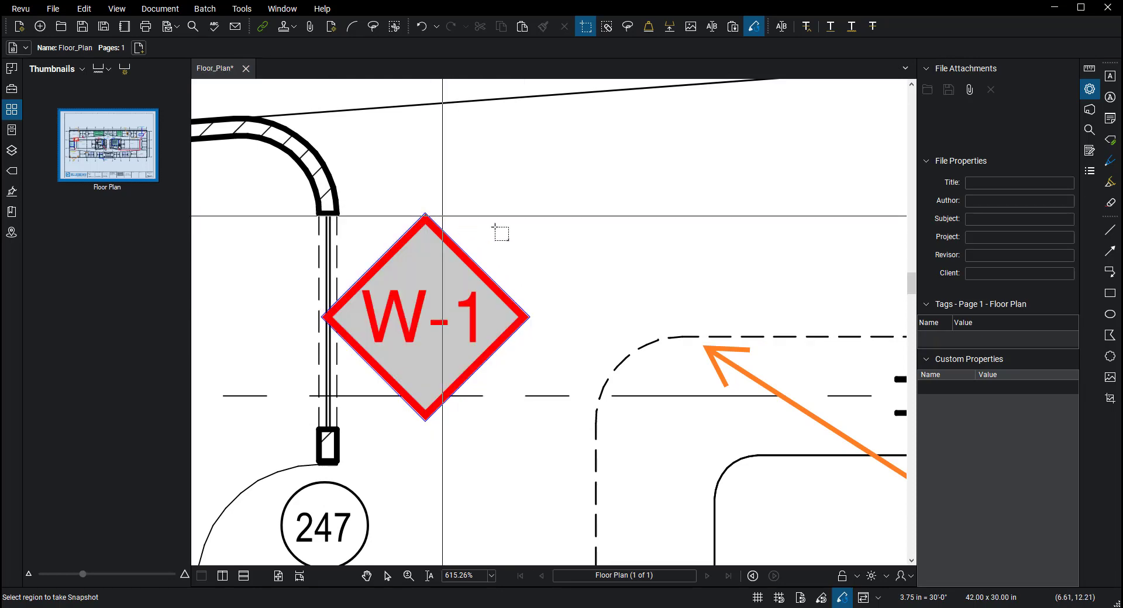
Paste the captured W-1 snapshot and place it beside the original W-1 tag
right_click(585, 269)
left_click(612, 275)
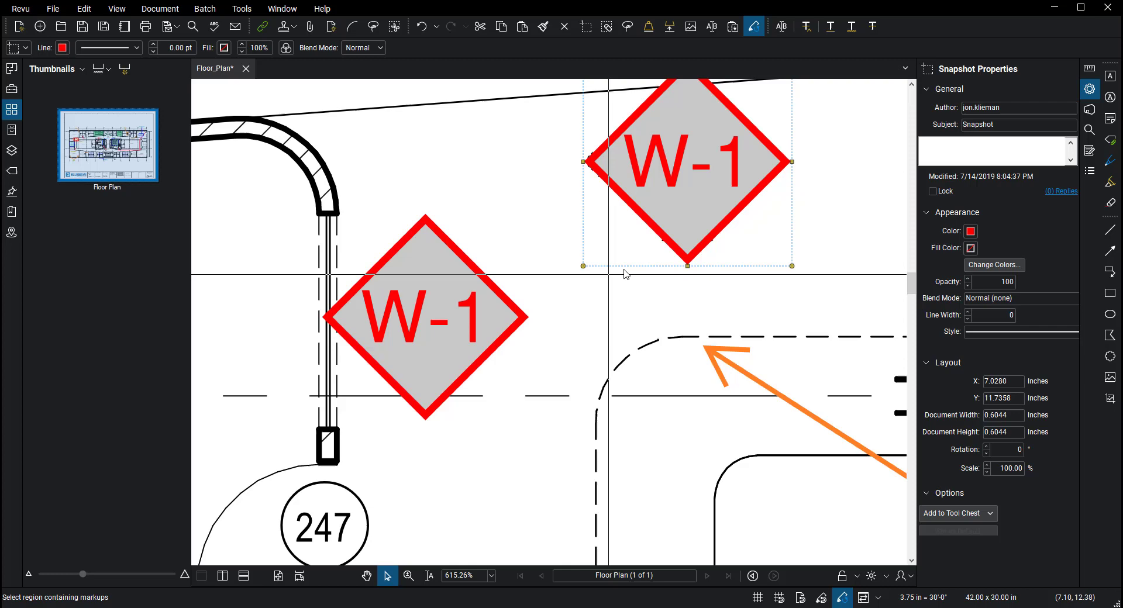
scroll(619, 275, "down", 3)
scroll(649, 225, "up", 4)
left_click_drag(699, 207, 643, 284)
scroll(515, 314, "up", 5)
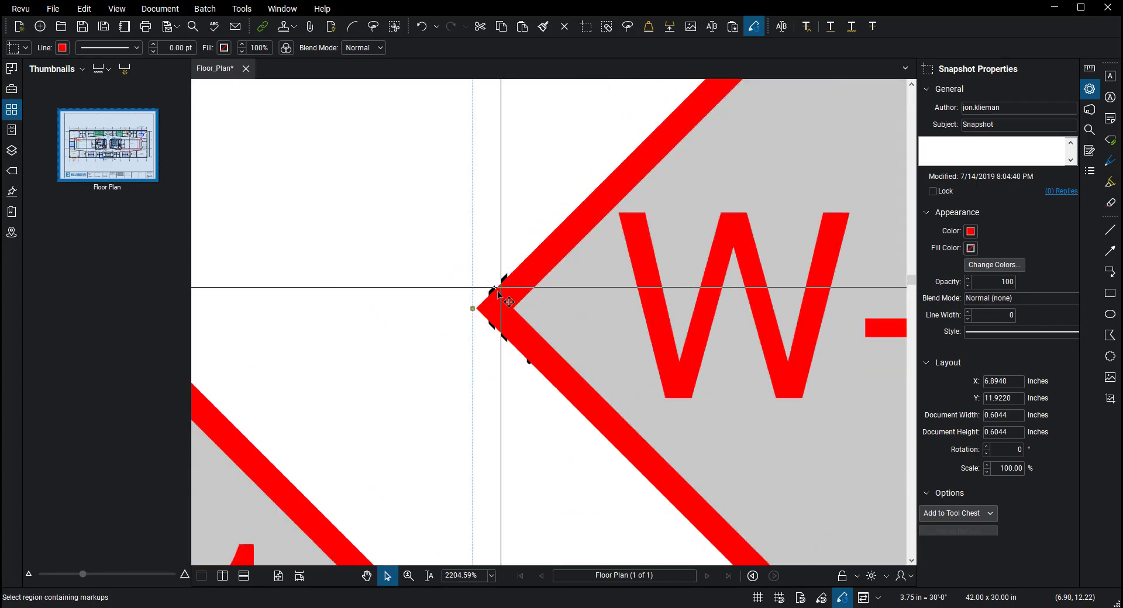
scroll(467, 344, "down", 5)
scroll(468, 344, "down", 3)
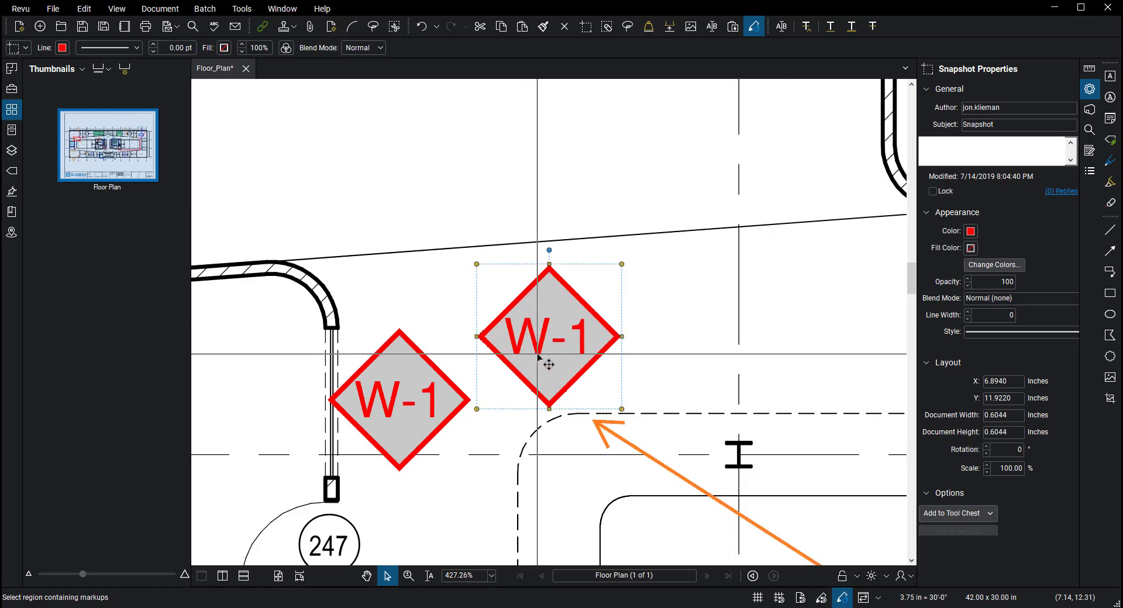
left_click_drag(541, 354, 563, 336)
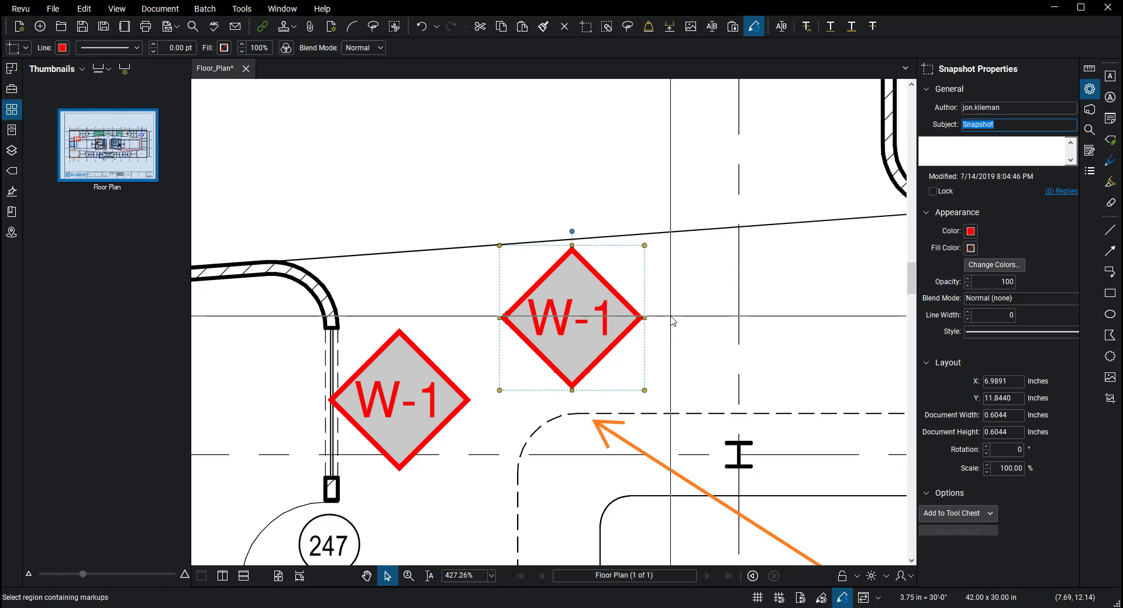
Duplicate the W-1 snapshot near Open Office 200 and move the other copy up alongside
left_click(637, 391)
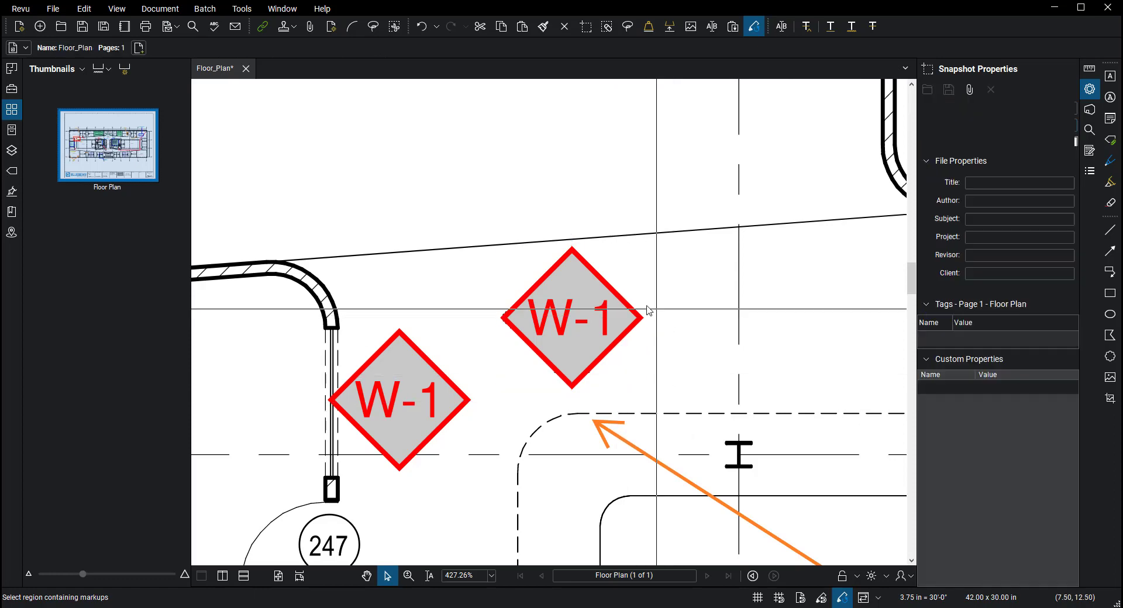
scroll(597, 317, "down", 4)
left_click(593, 316)
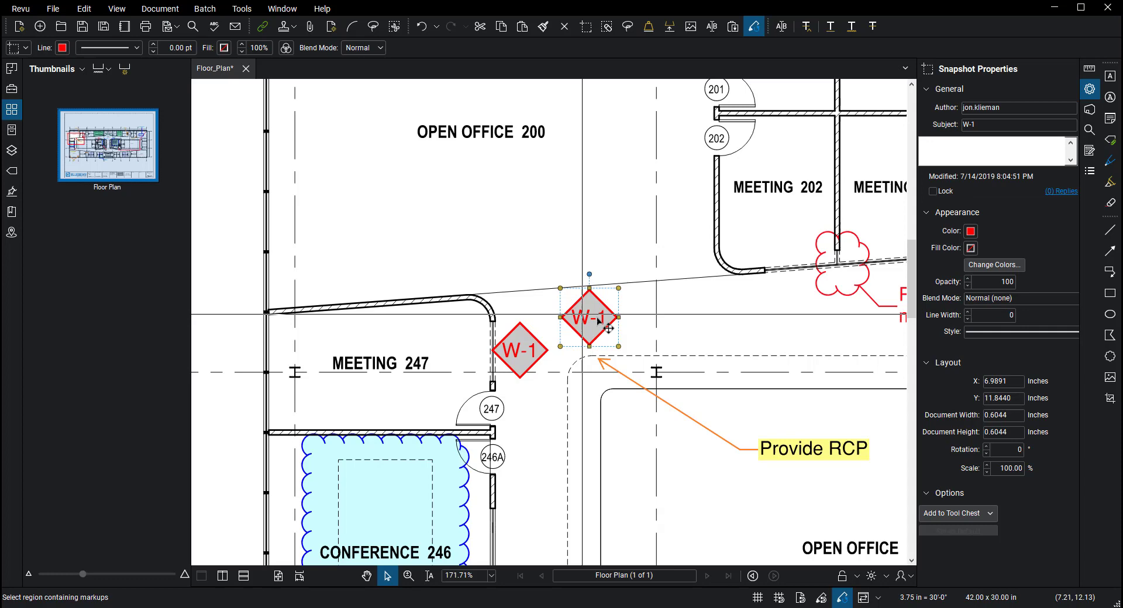
right_click(588, 316)
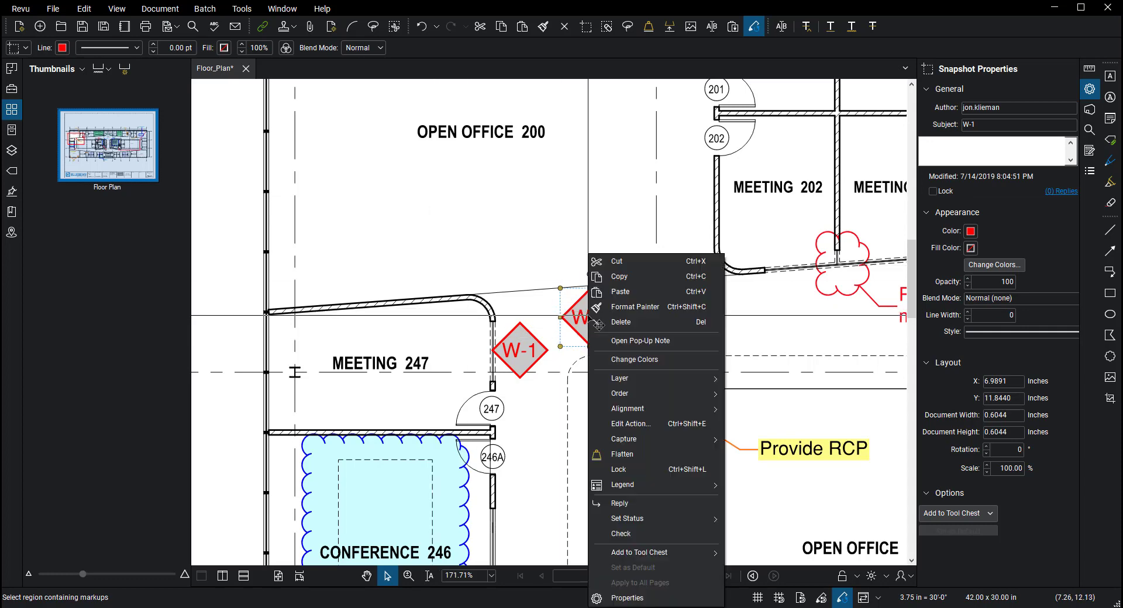
left_click(551, 276)
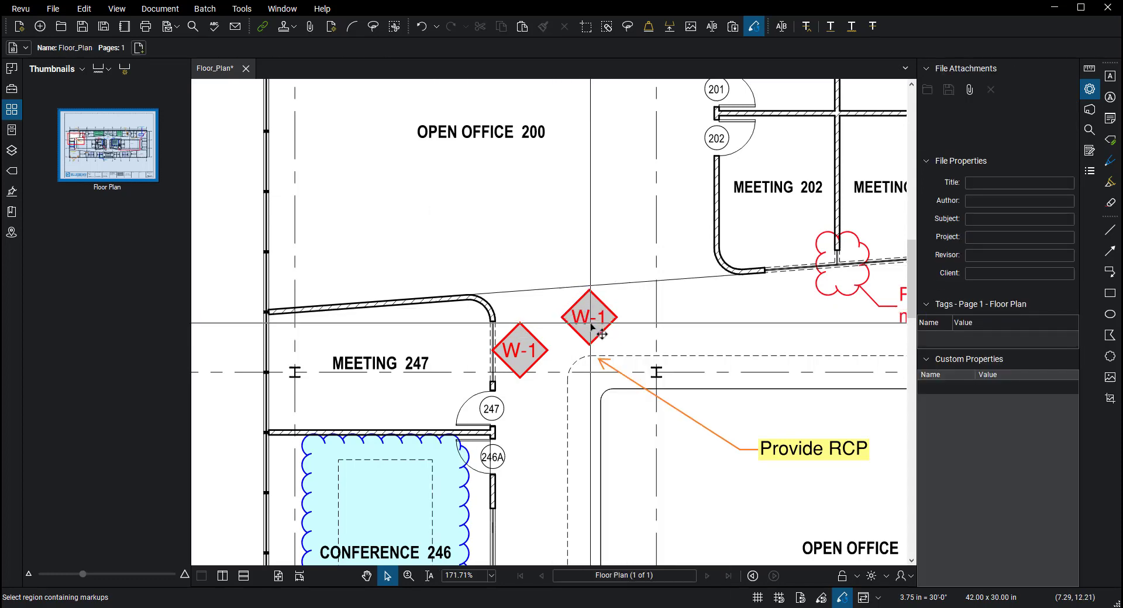
left_click_drag(585, 328, 400, 212)
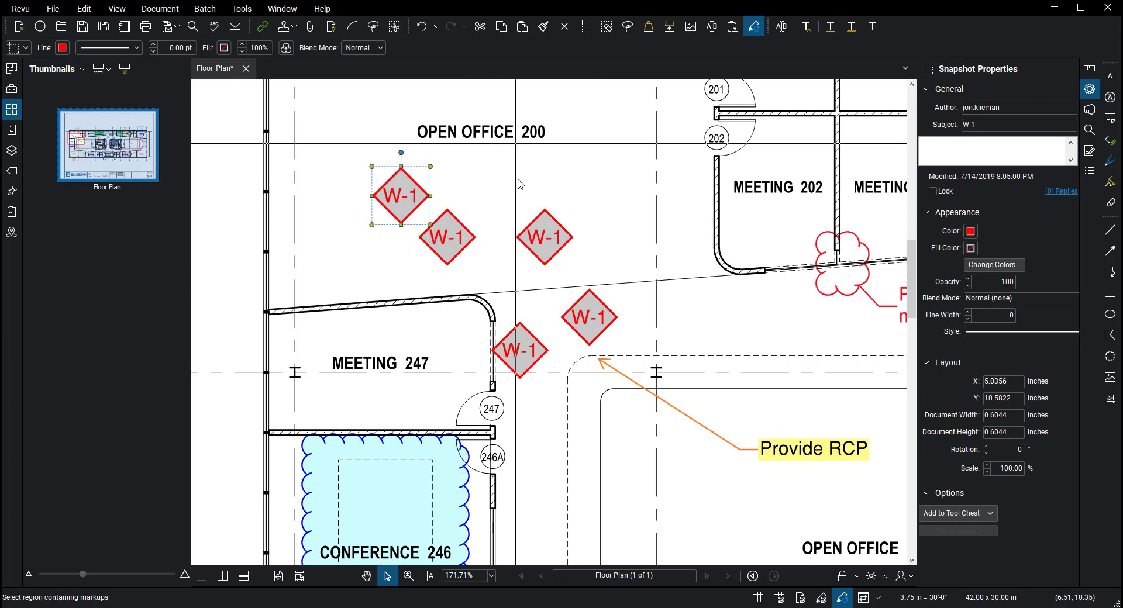
left_click(589, 308, "ctrl")
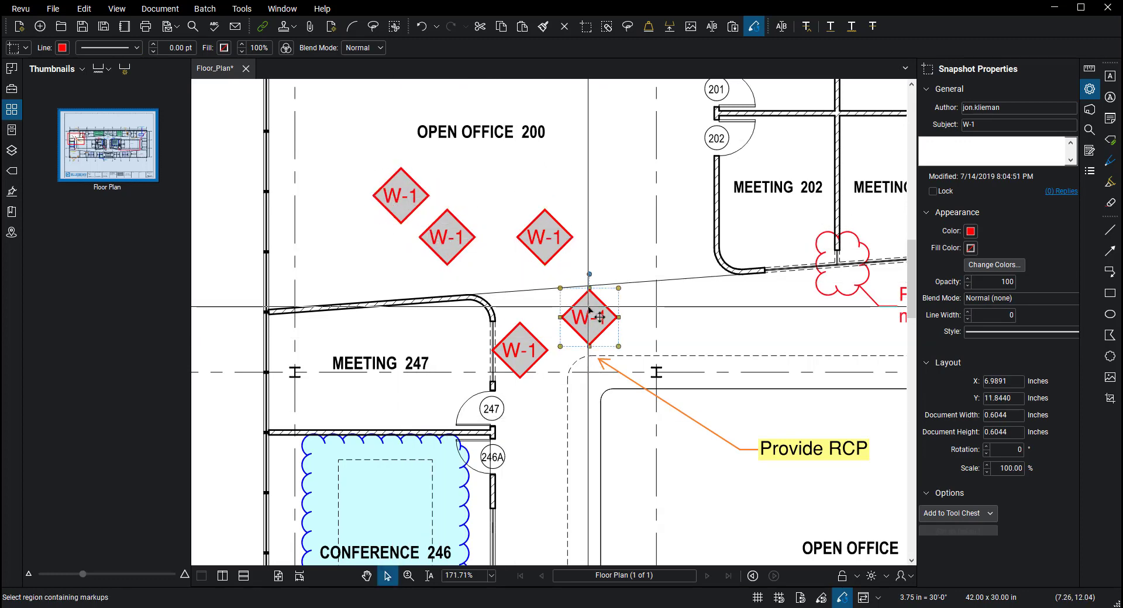
left_click_drag(589, 309, 403, 198)
Copy the Floor Plan page, paste the duplicate as page 2, and go to it
scroll(670, 232, "down", 10)
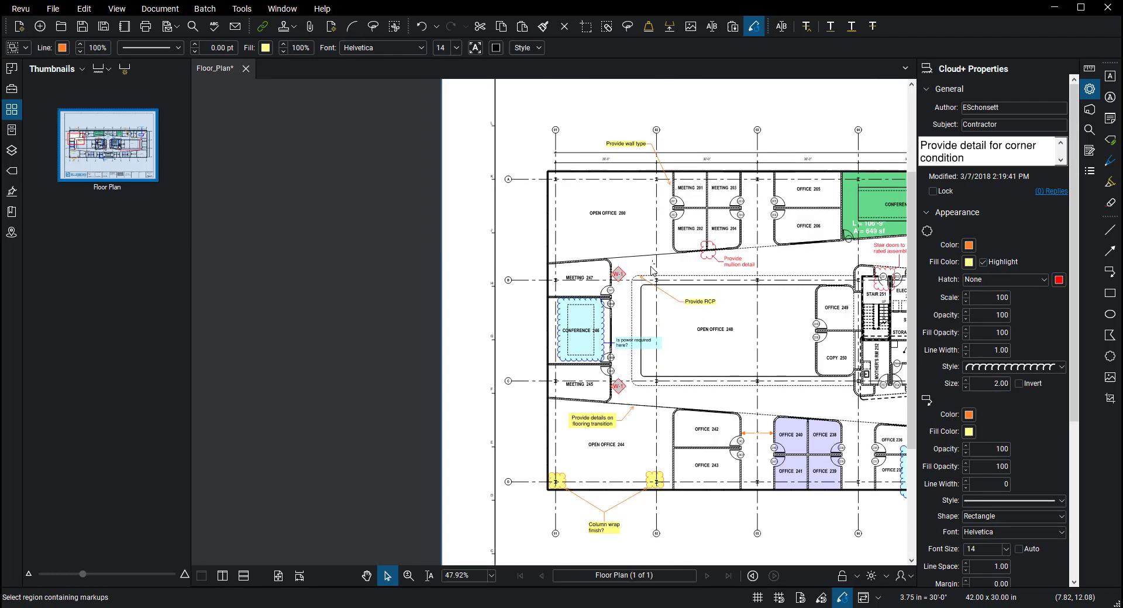
right_click(101, 155)
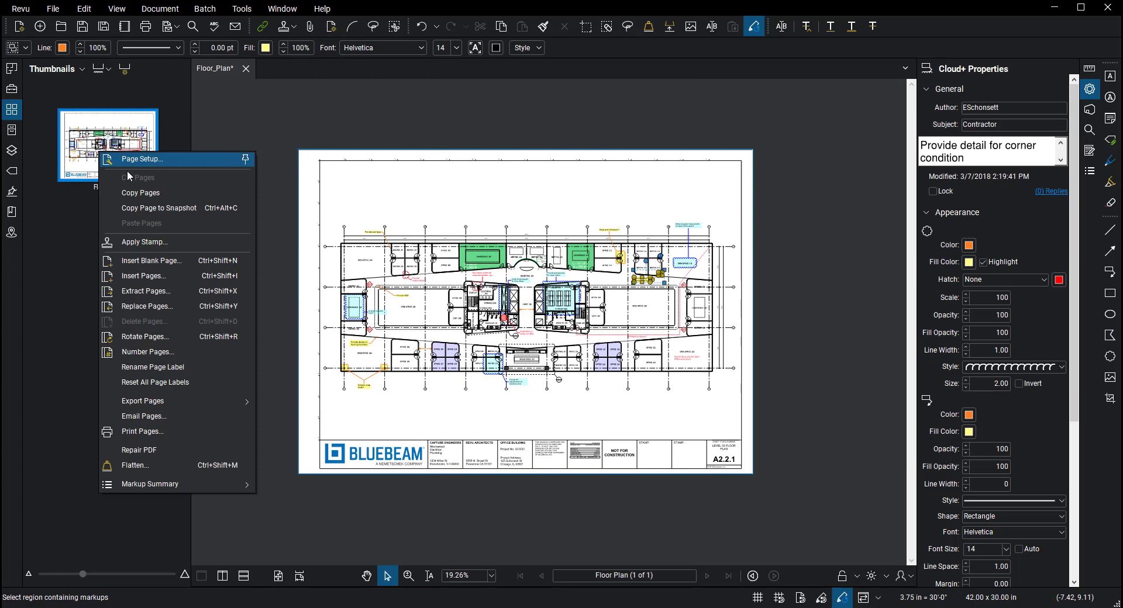
left_click(141, 193)
right_click(130, 166)
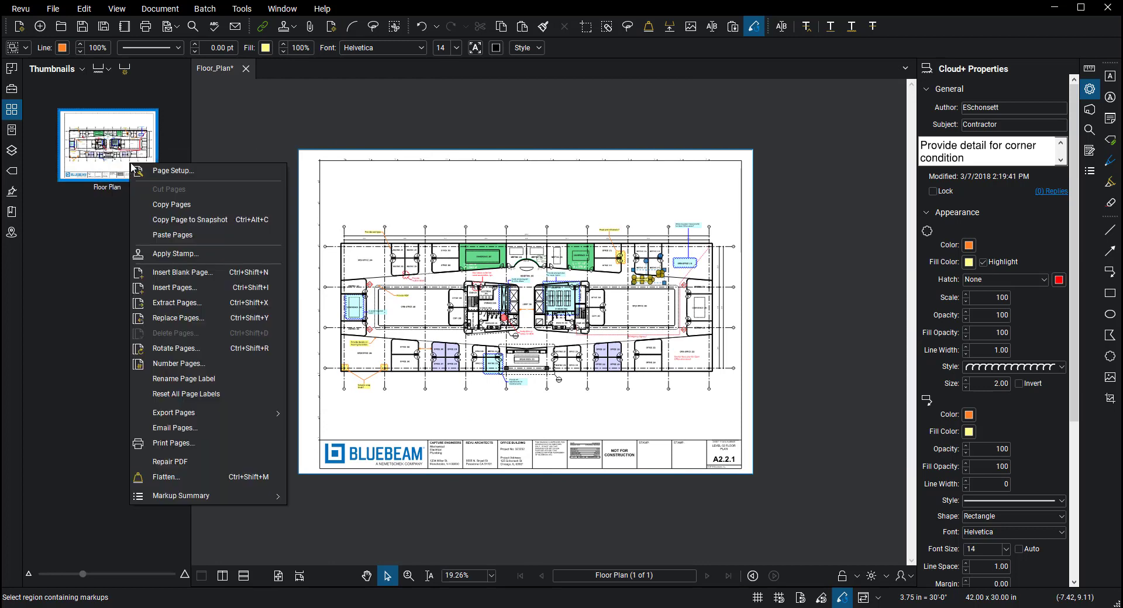
left_click(163, 230)
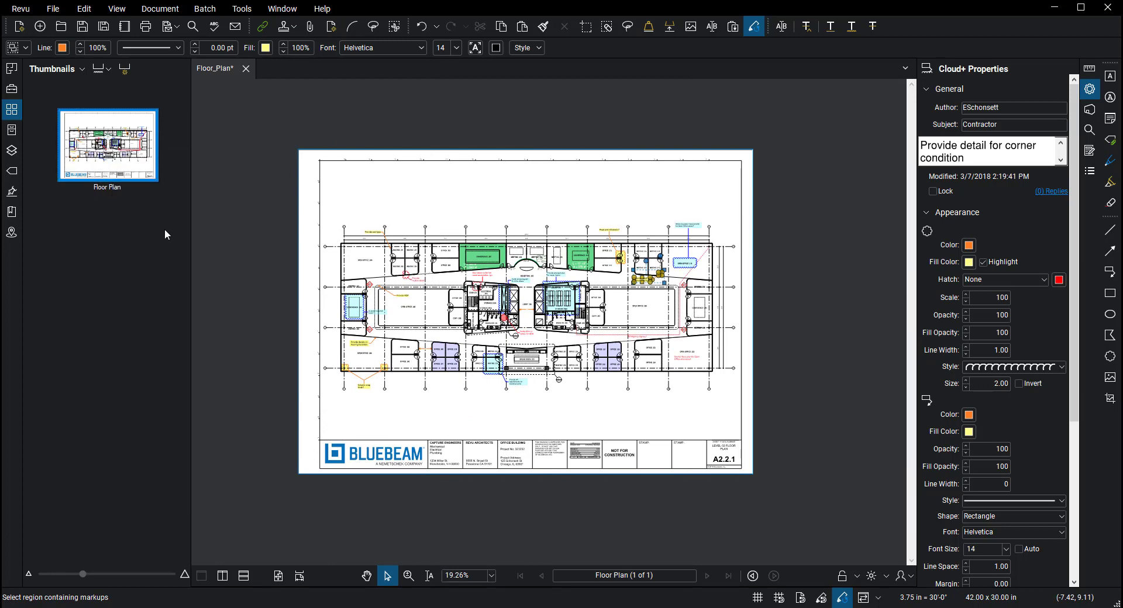
left_click(115, 272)
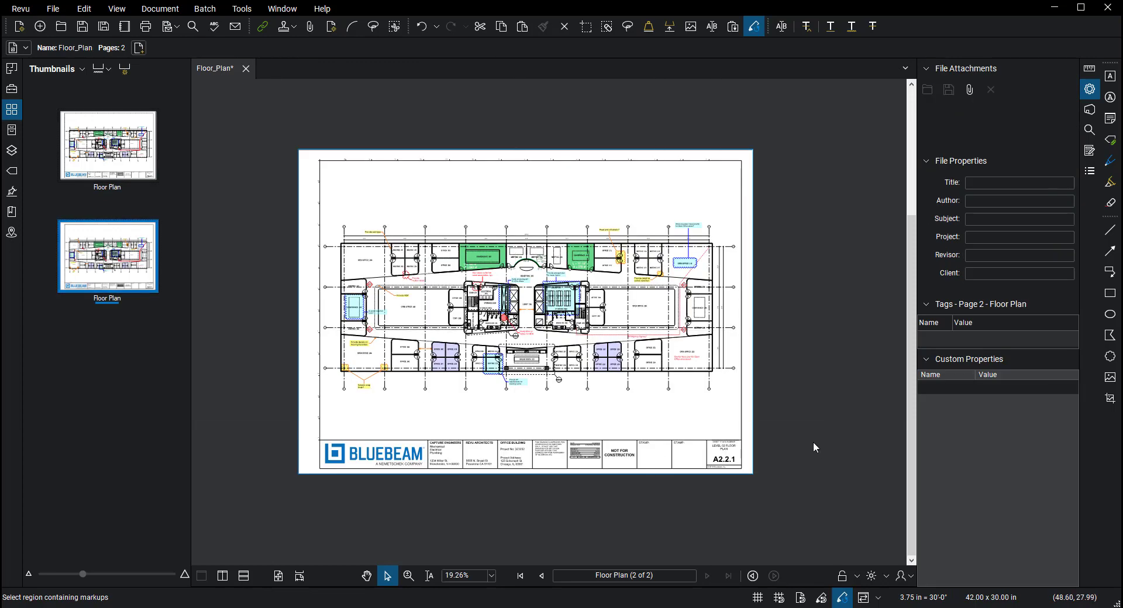
Delete page 2's markups and erase its plan drawing, then return to page 1
left_click_drag(785, 433, 332, 219)
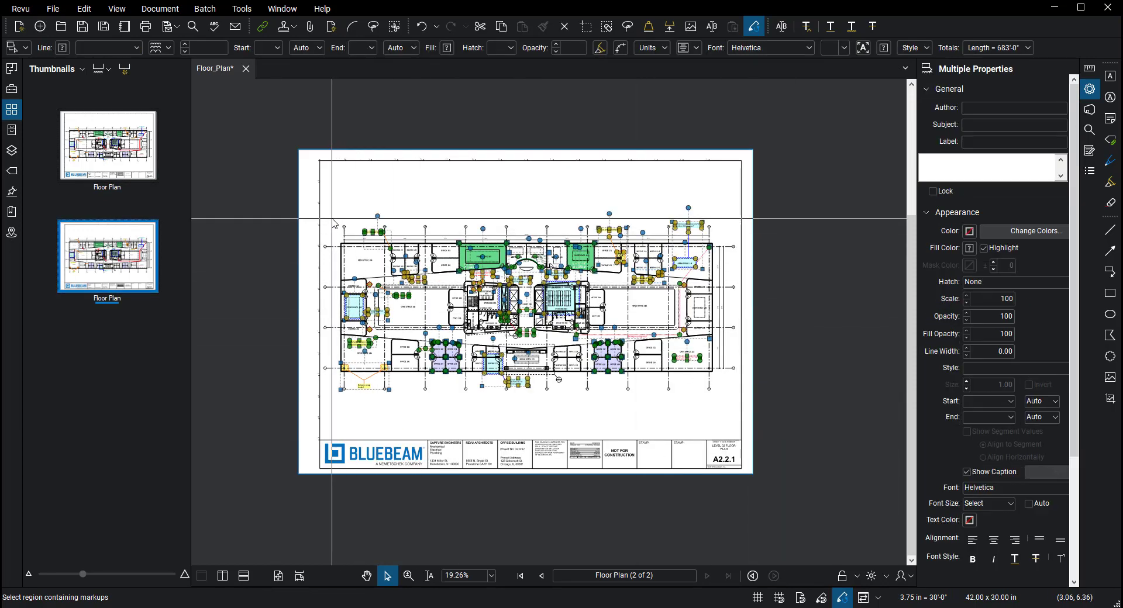
key("Delete")
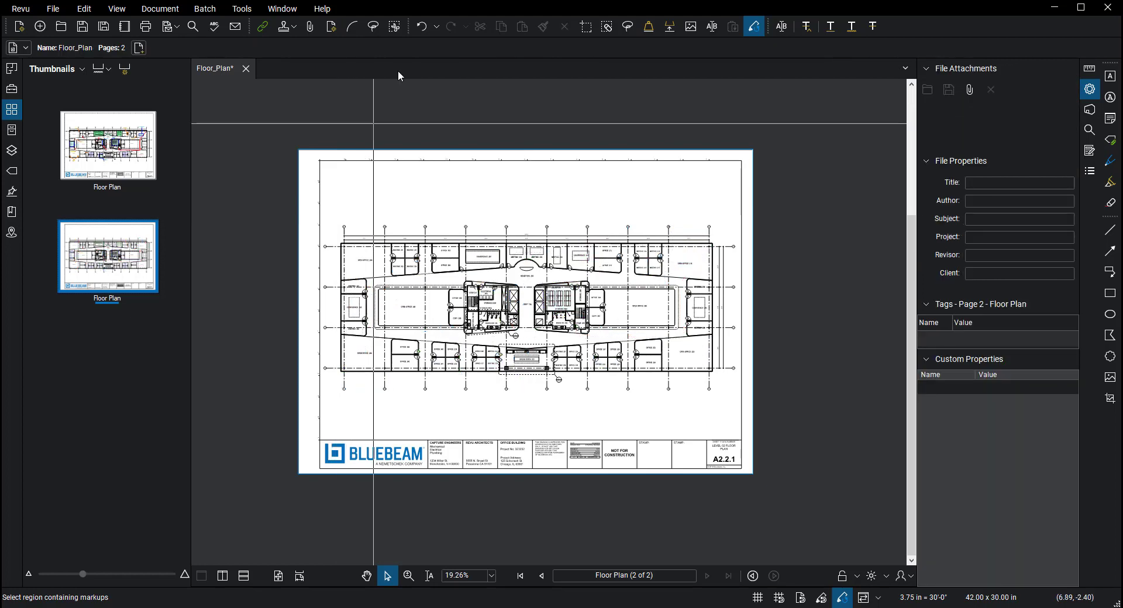
left_click(606, 28)
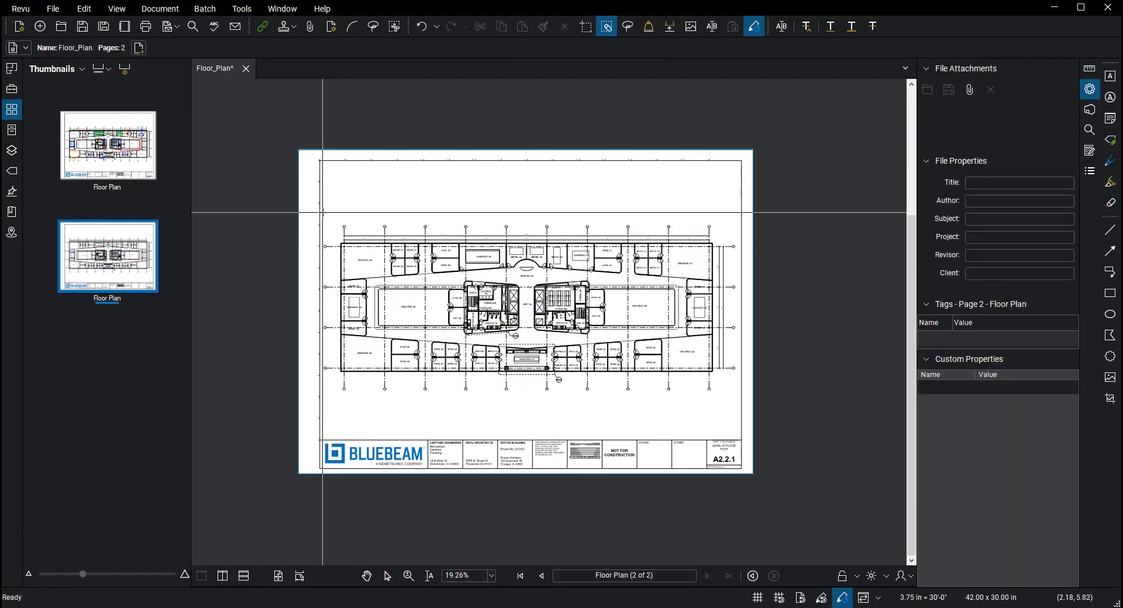
mouse_move(322, 212)
left_mouse_down()
mouse_move(624, 380)
mouse_move(741, 398)
left_mouse_up()
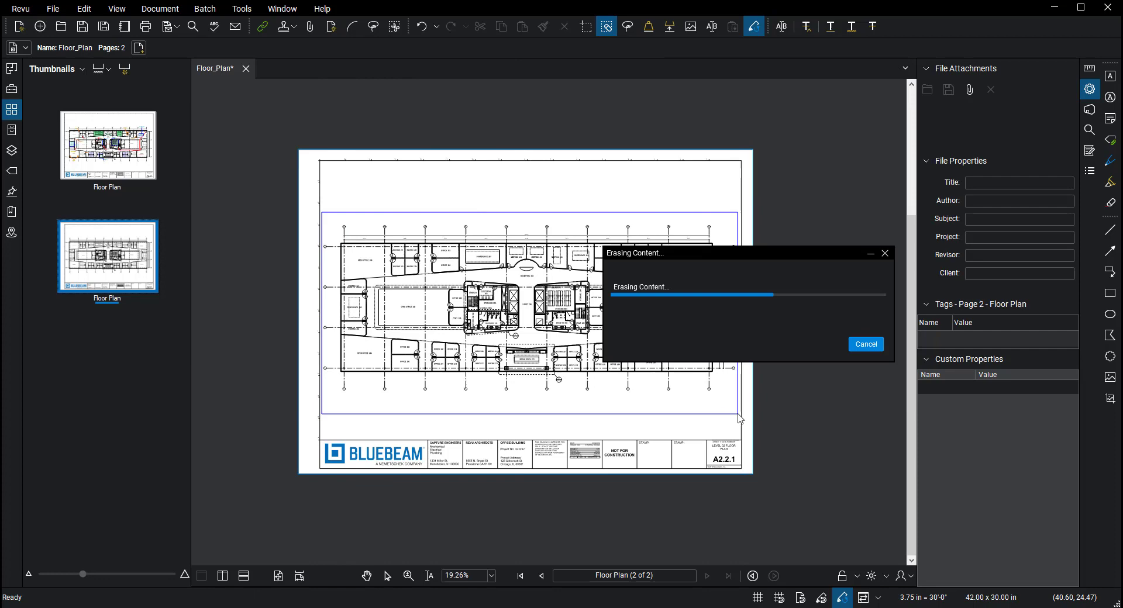
left_click(108, 145)
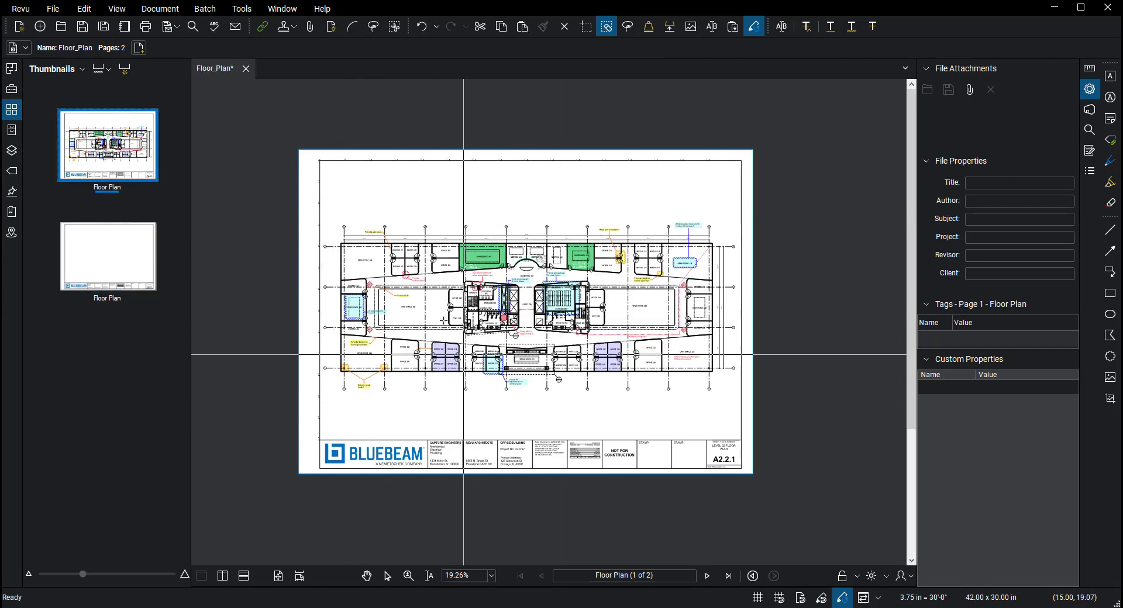
Capture the floor plan area of page 1 with Snapshot Content
left_click(100, 266)
left_click(220, 276)
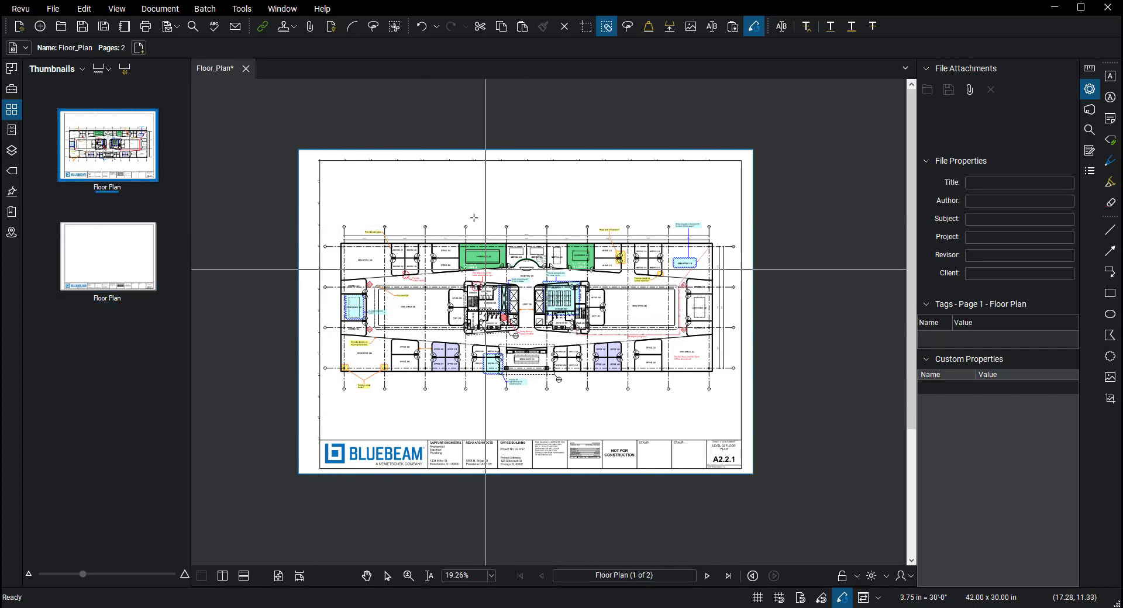
left_click(55, 10)
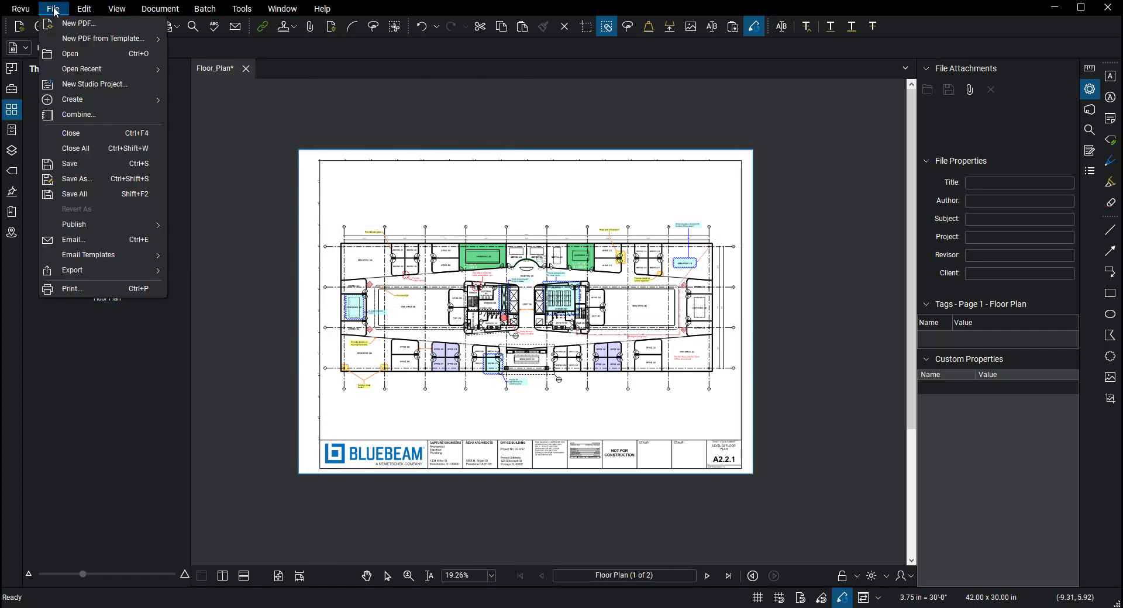
mouse_move(84, 8)
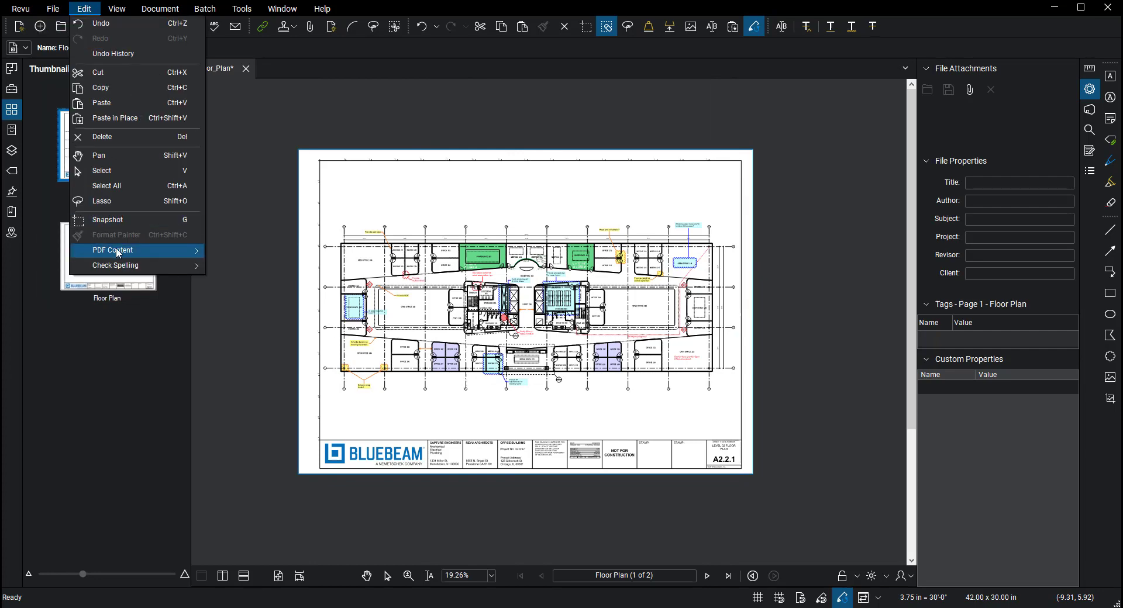
mouse_move(116, 248)
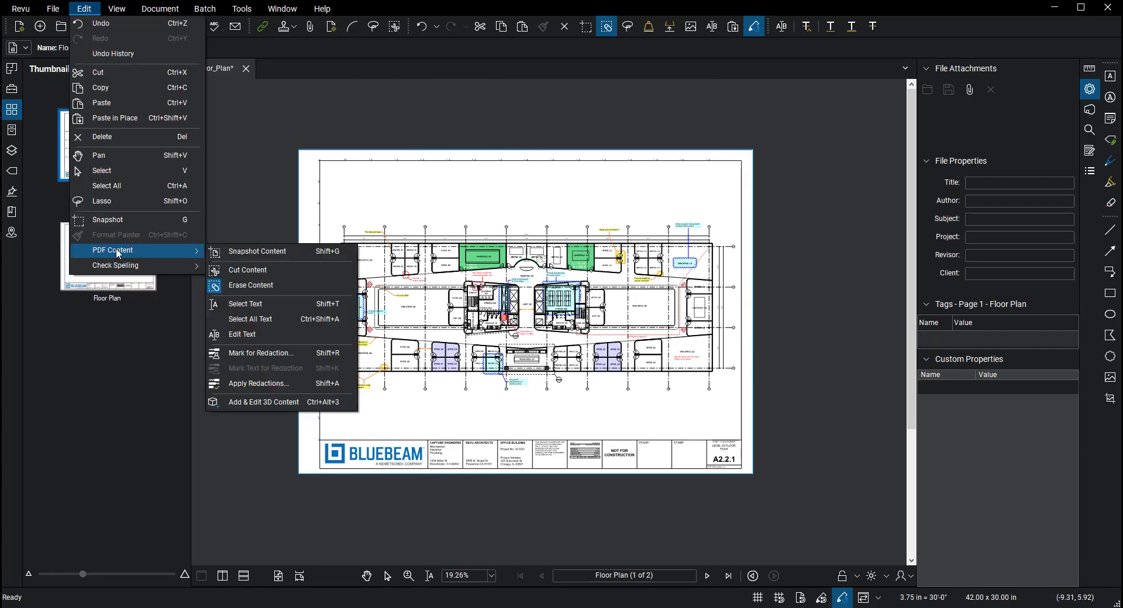
left_click(261, 252)
left_click_drag(322, 221, 739, 400)
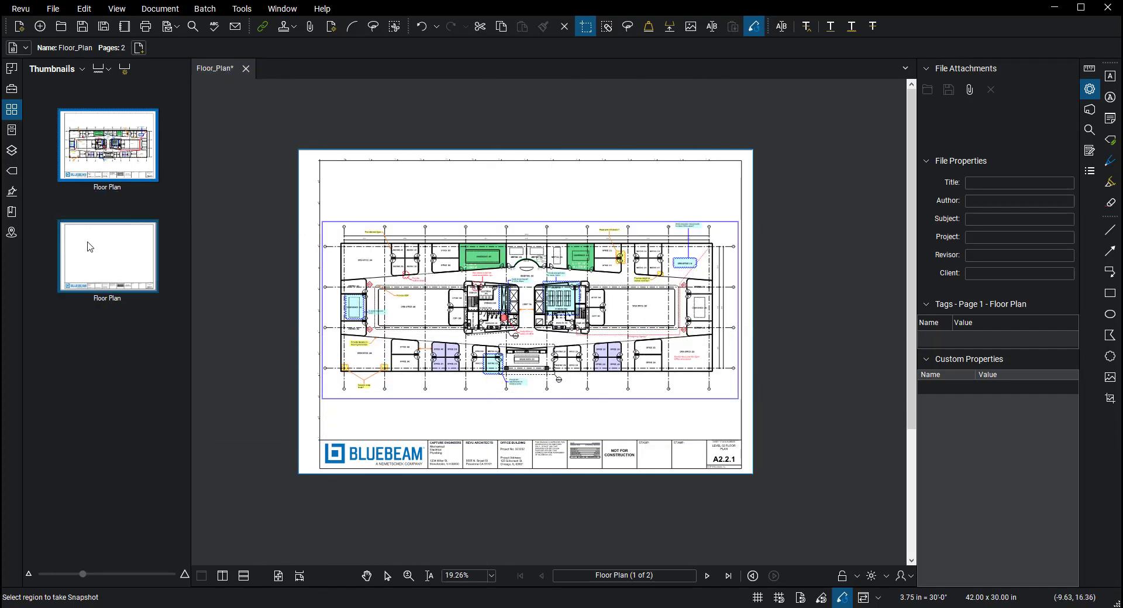
Paste the plan snapshot onto page 2, align it over the erased area, and flatten it
left_click(89, 246)
right_click(328, 404)
left_click(351, 409)
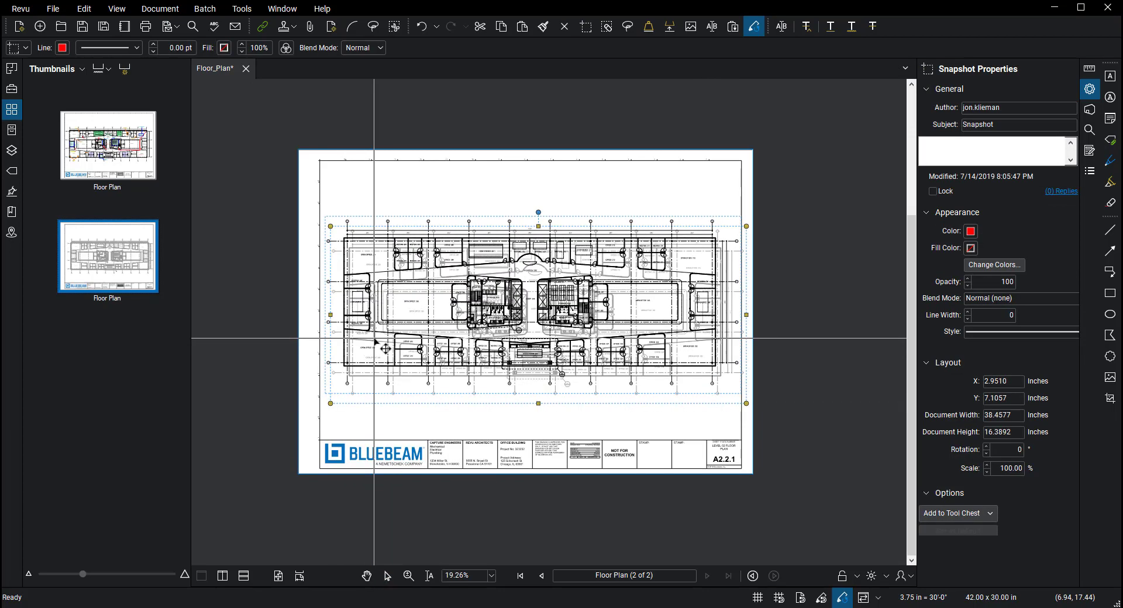
left_click_drag(375, 339, 369, 330)
right_click(374, 339)
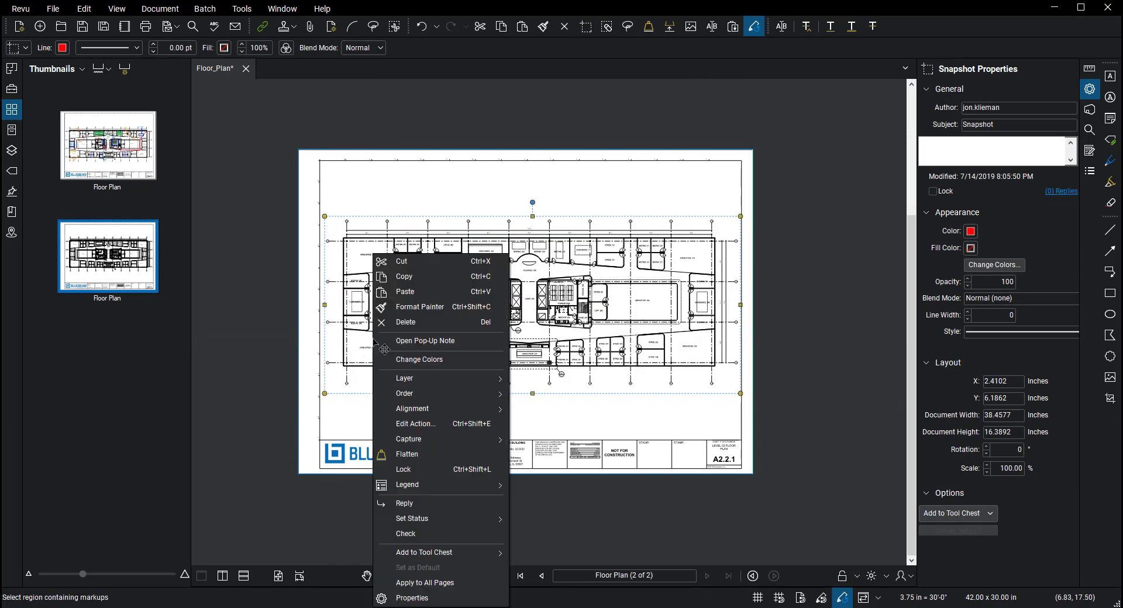
left_click(405, 454)
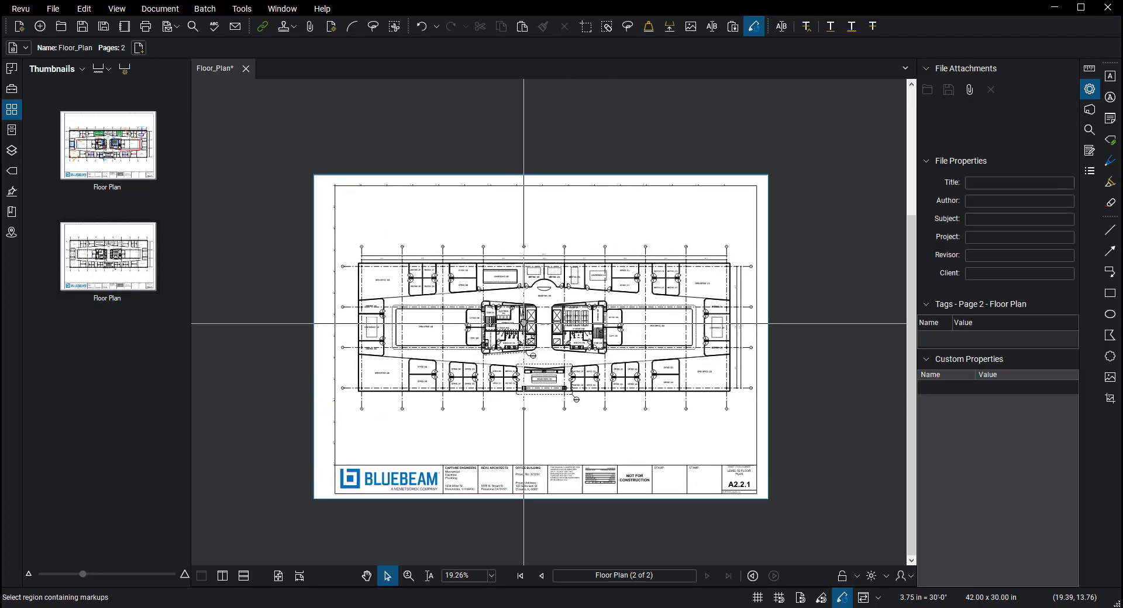
scroll(523, 323, "down", 1)
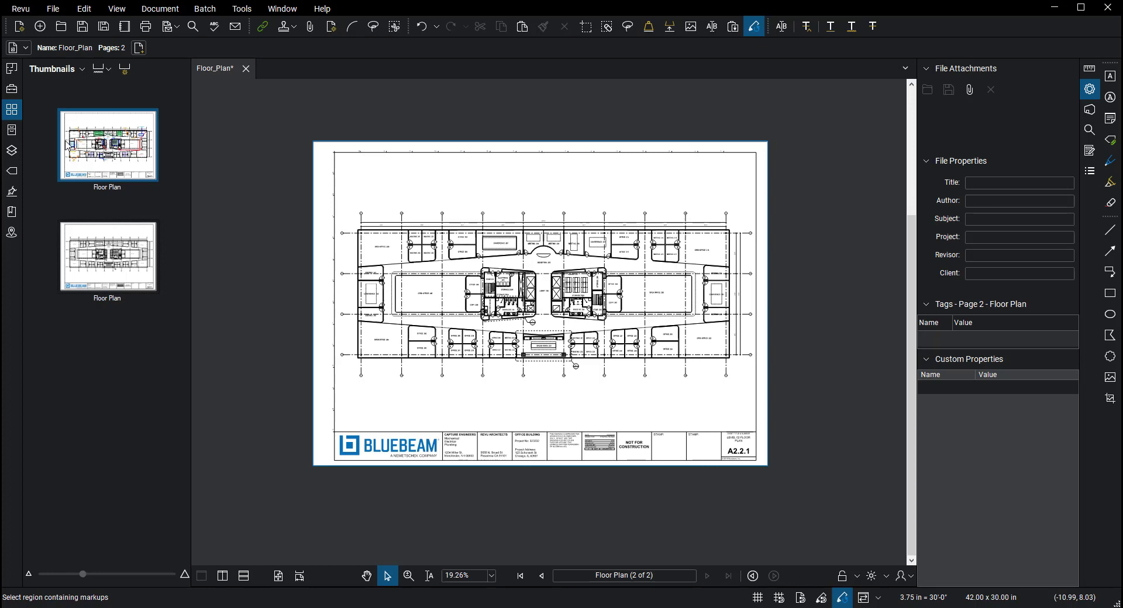
Open page 1's Layers panel and hide all five markup layers
left_click(127, 162)
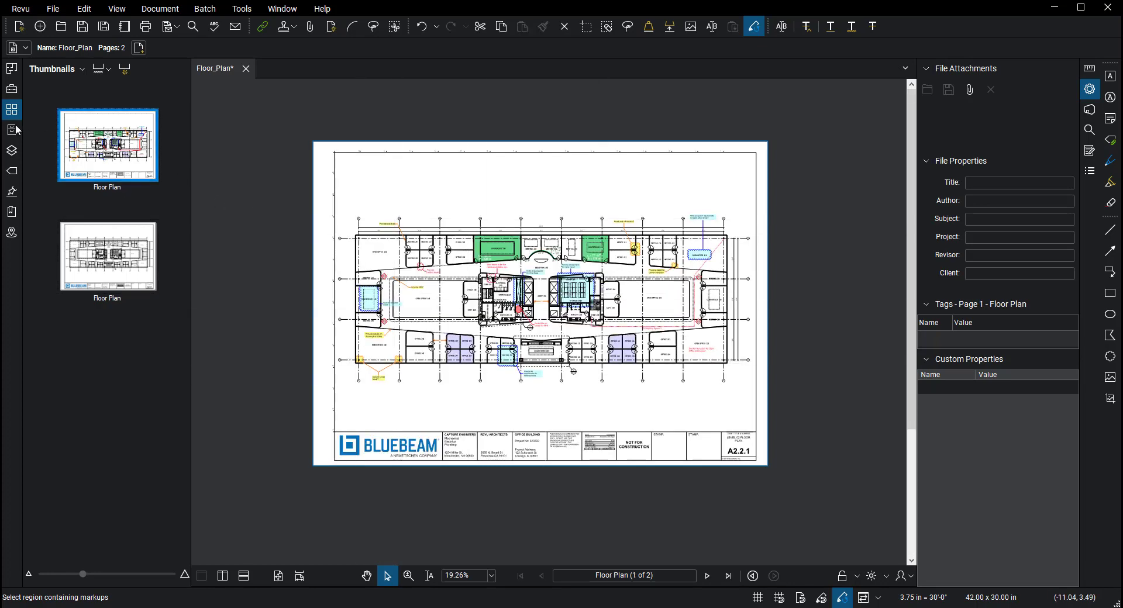
left_click(9, 153)
left_click(44, 140)
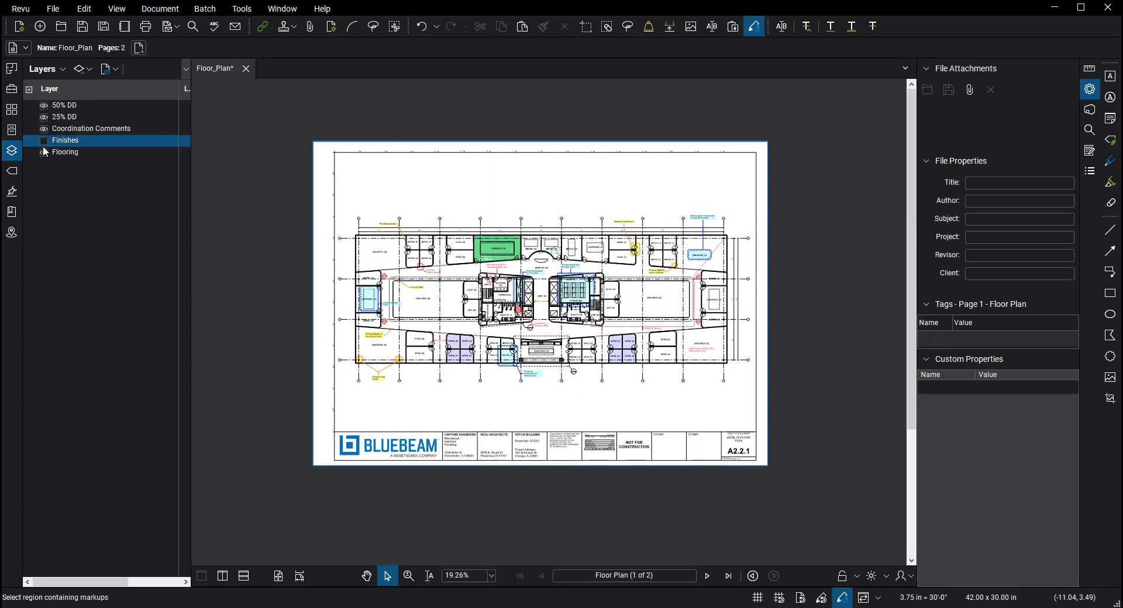
left_click(44, 152)
left_click(44, 129)
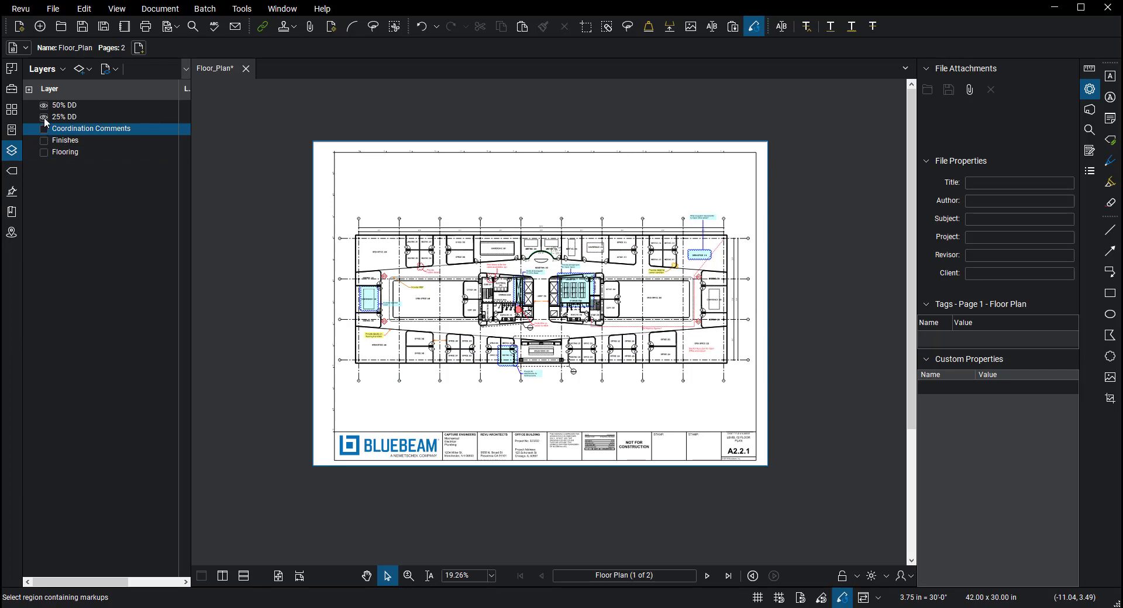
left_click(44, 117)
left_click(43, 107)
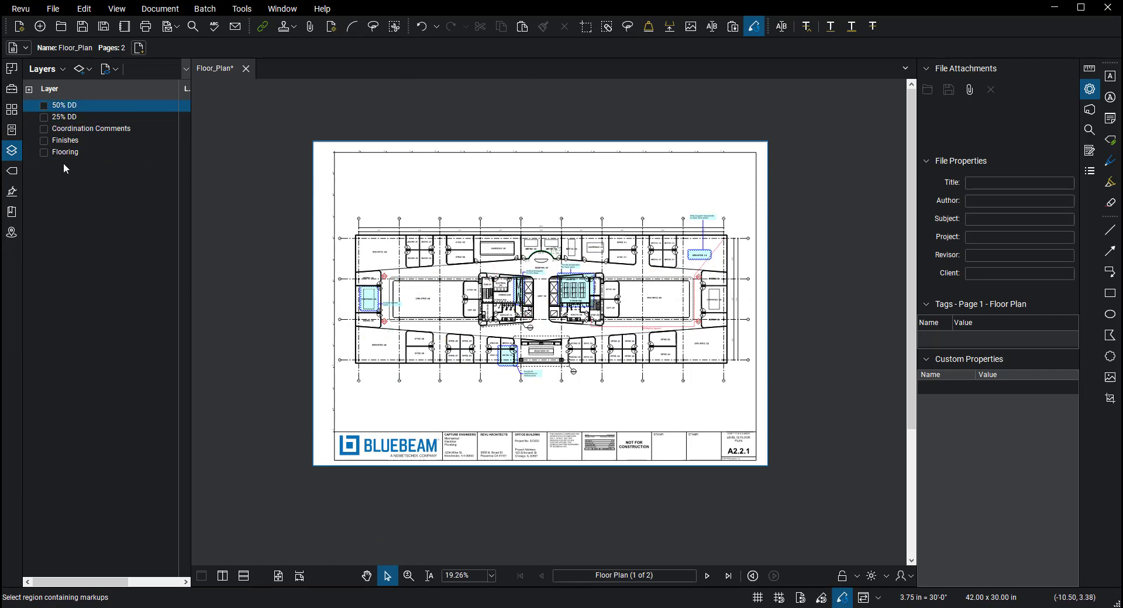
Show all layers again, then hide 50% DD, 25% DD, Coordination Comments and Flooring
left_click(44, 105)
left_click(44, 117)
left_click(44, 129)
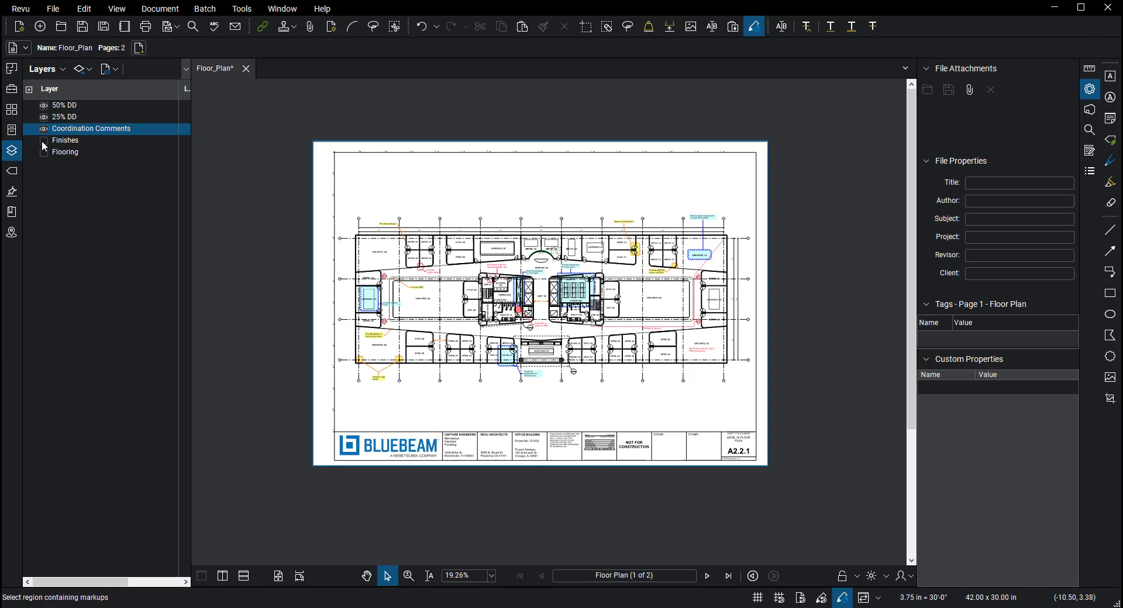
left_click(44, 141)
left_click(44, 152)
left_click(43, 117)
left_click(44, 129)
left_click(44, 105)
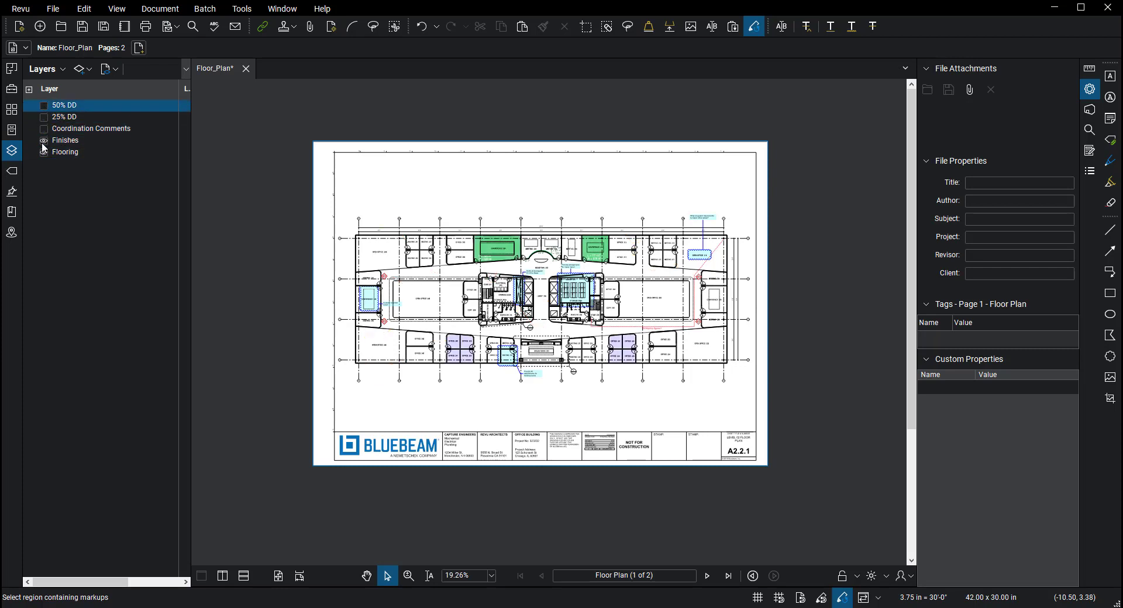
left_click(43, 152)
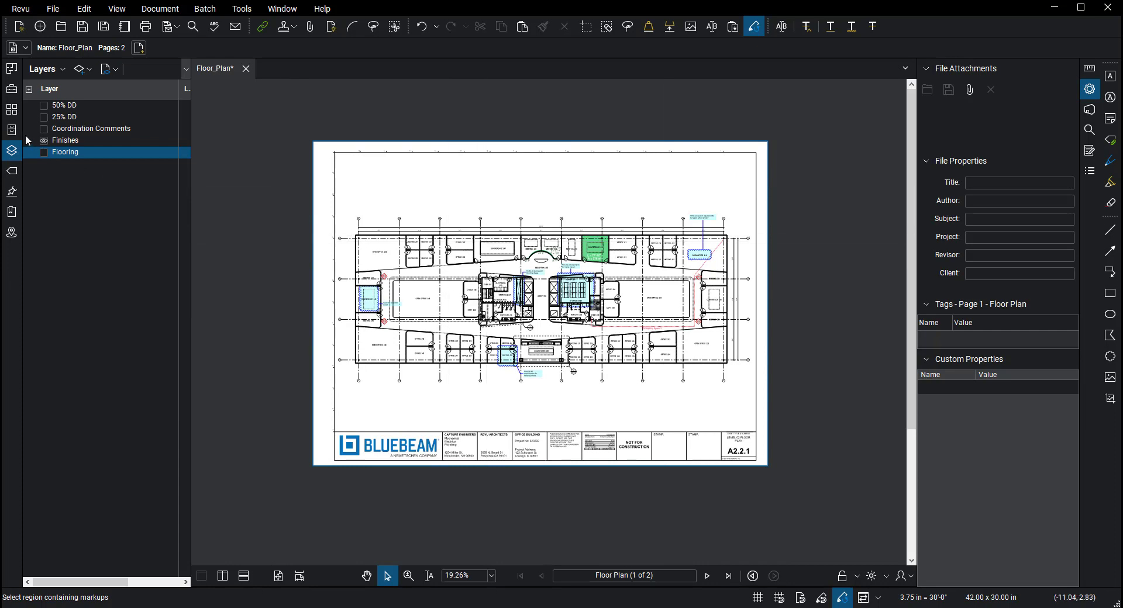
Copy page 1 as a snapshot and insert a blank page 2
left_click(12, 109)
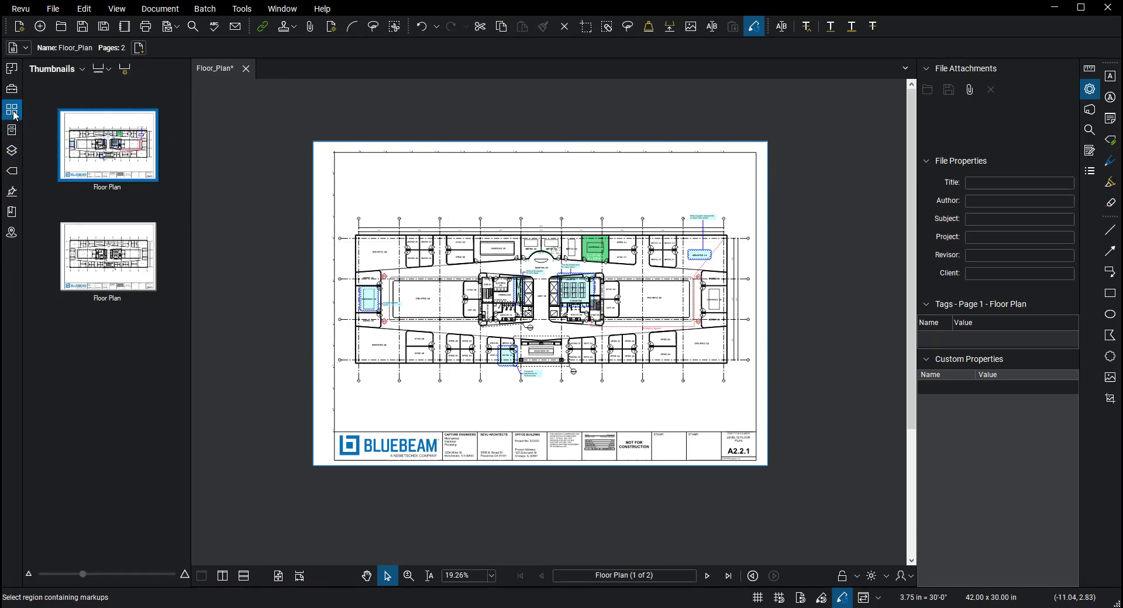
right_click(103, 153)
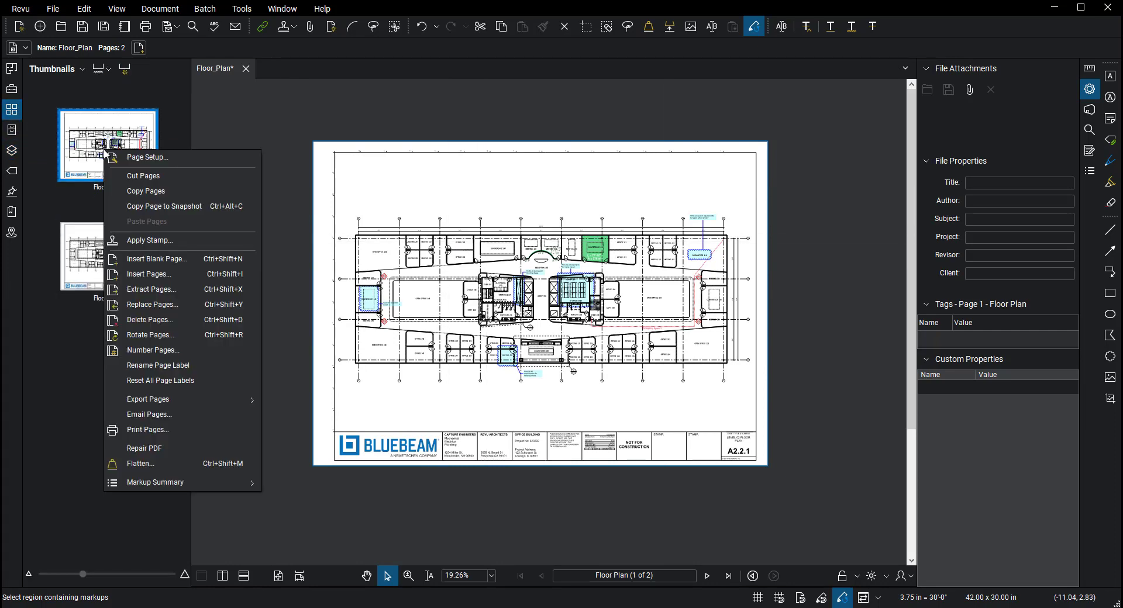
left_click(147, 209)
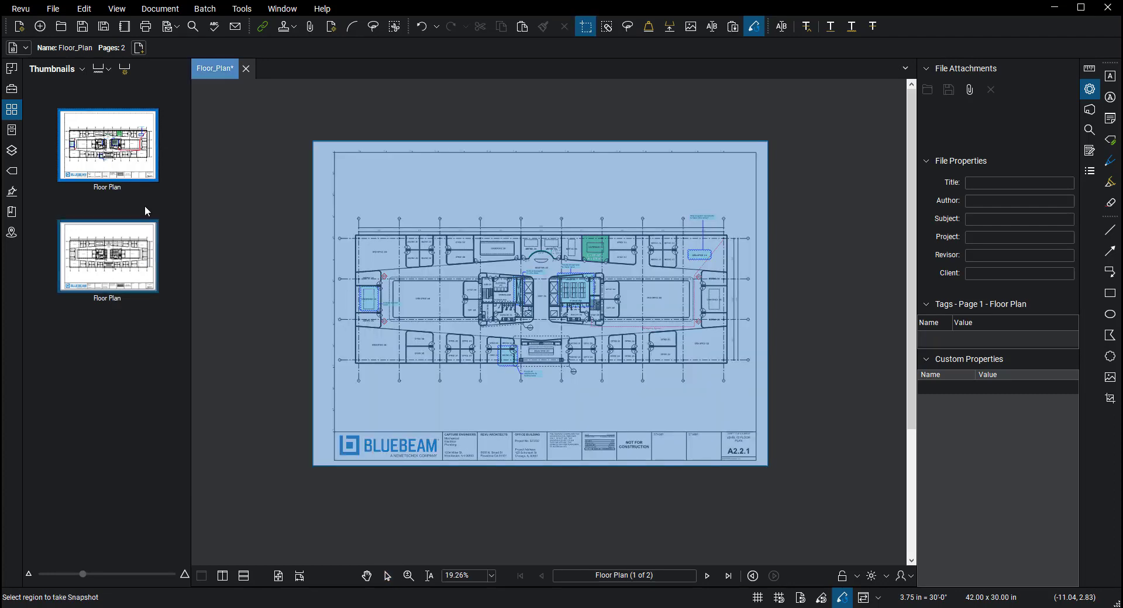
left_click(140, 48)
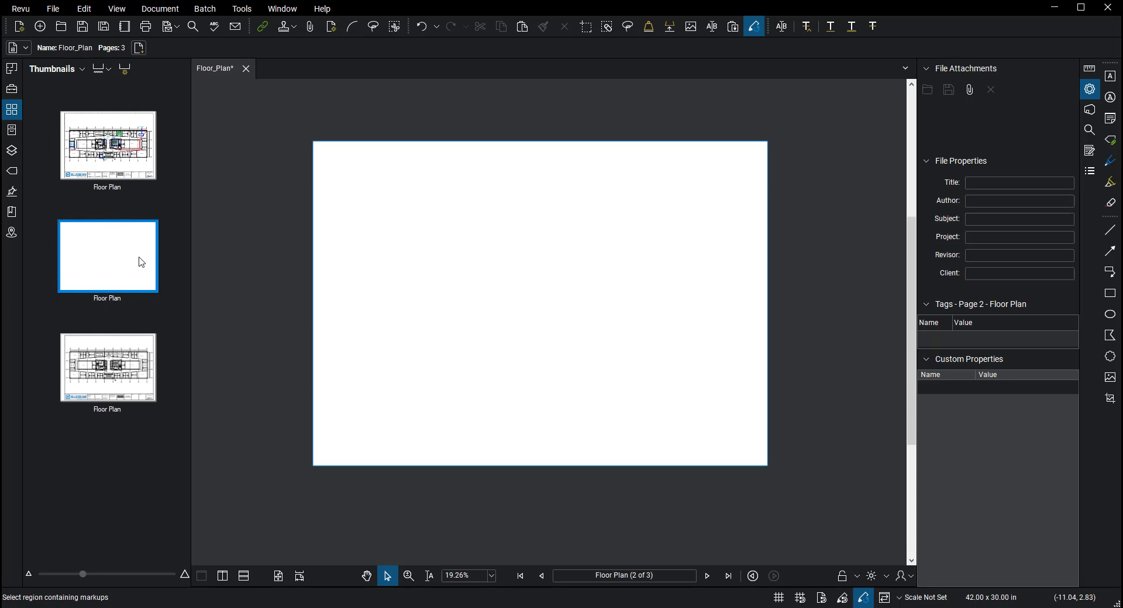
Paste the page snapshot onto page 2, centre it, then delete it
right_click(414, 327)
left_click(441, 339)
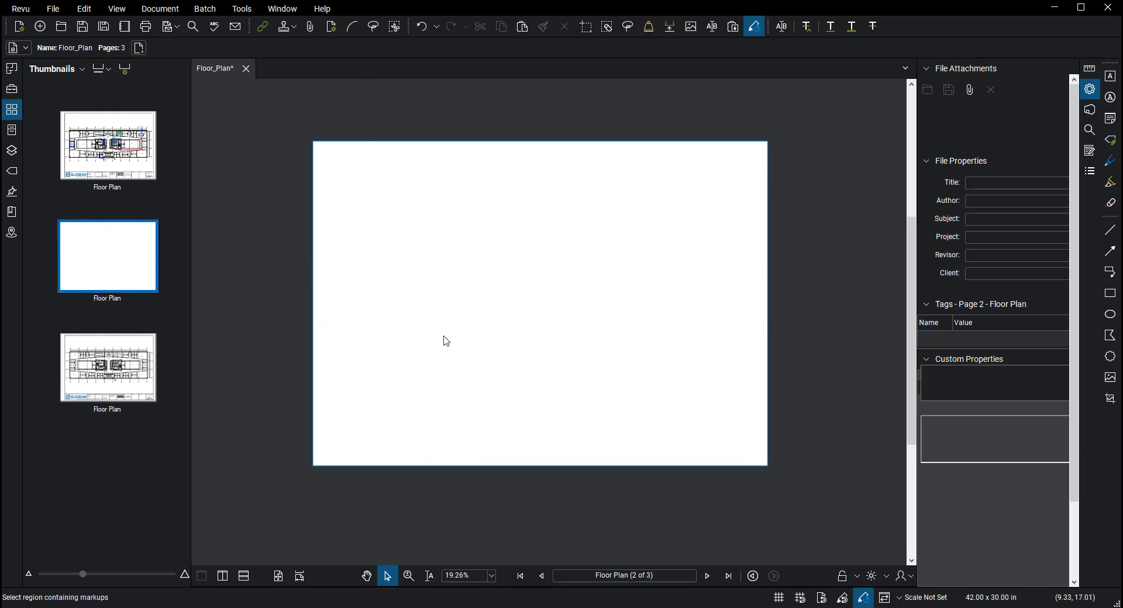
right_click(485, 285)
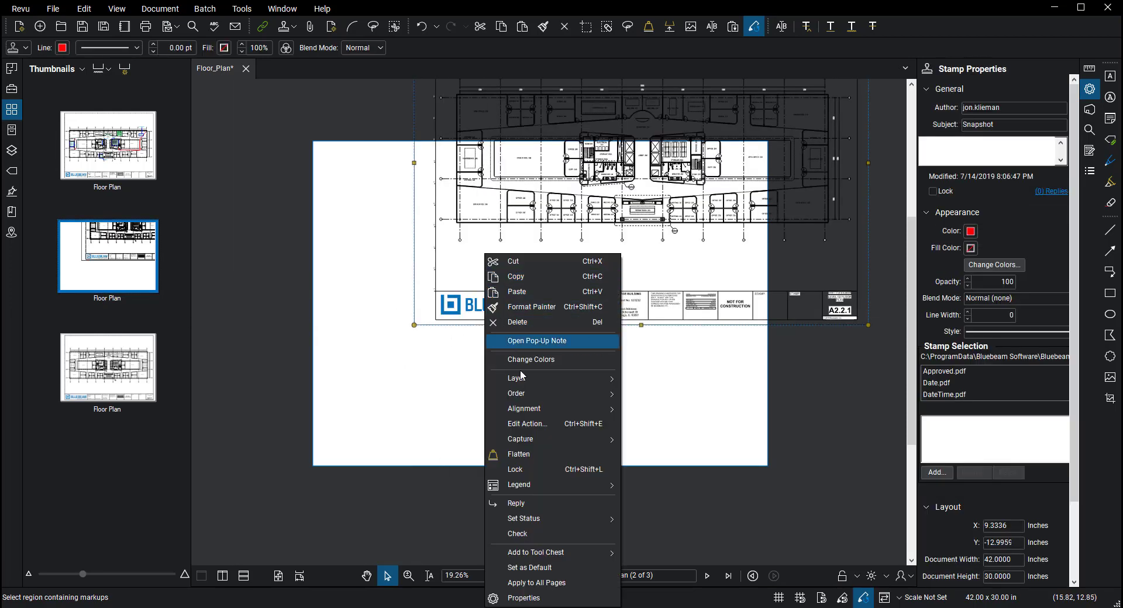
mouse_move(534, 416)
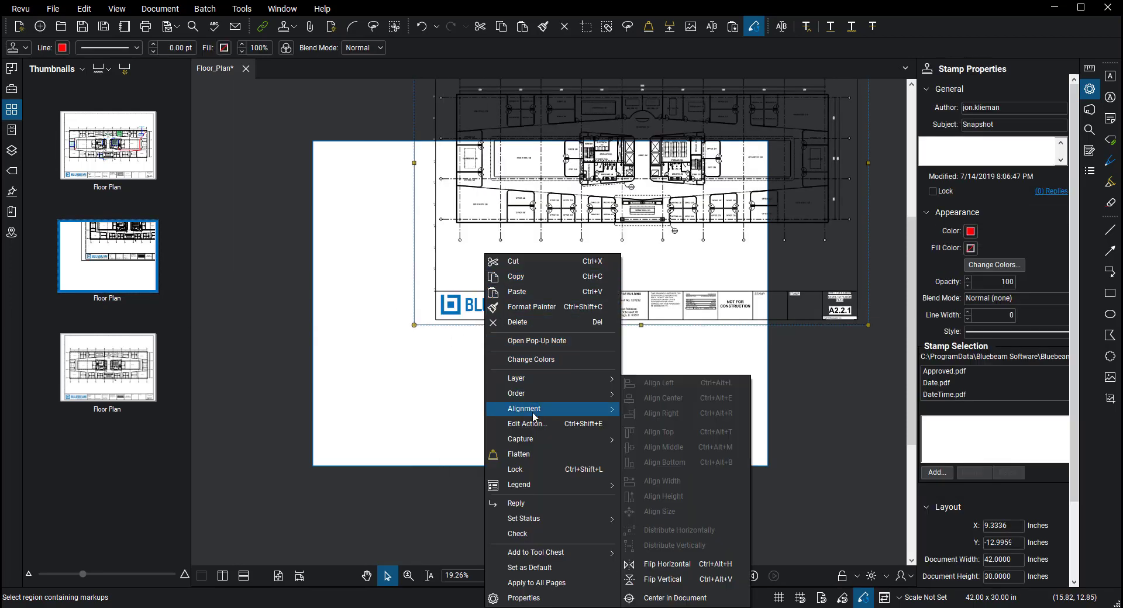
left_click(675, 597)
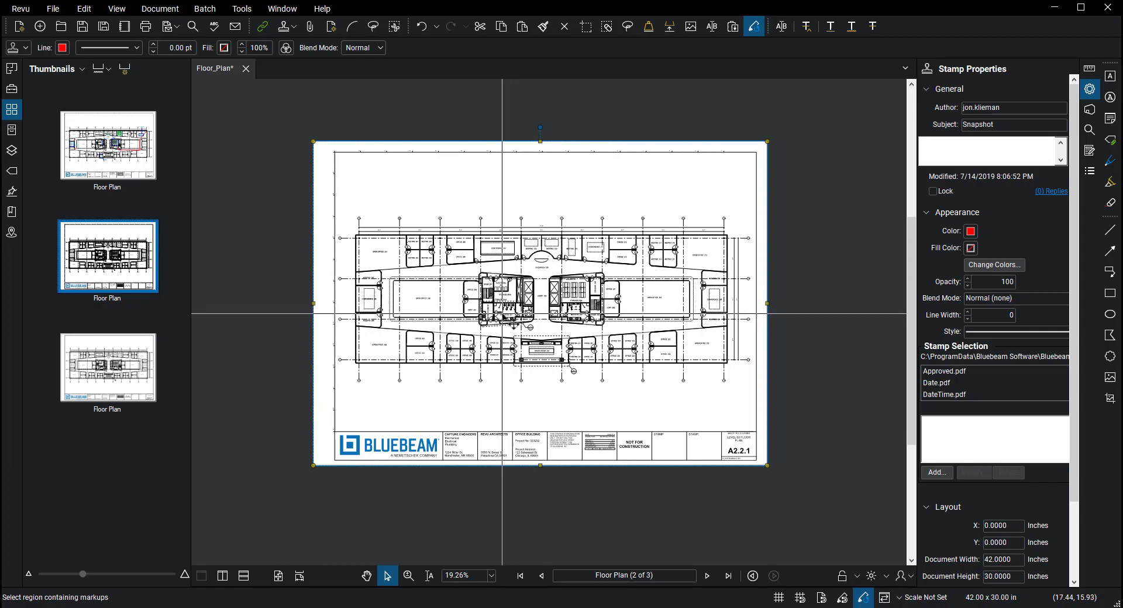
key("Delete")
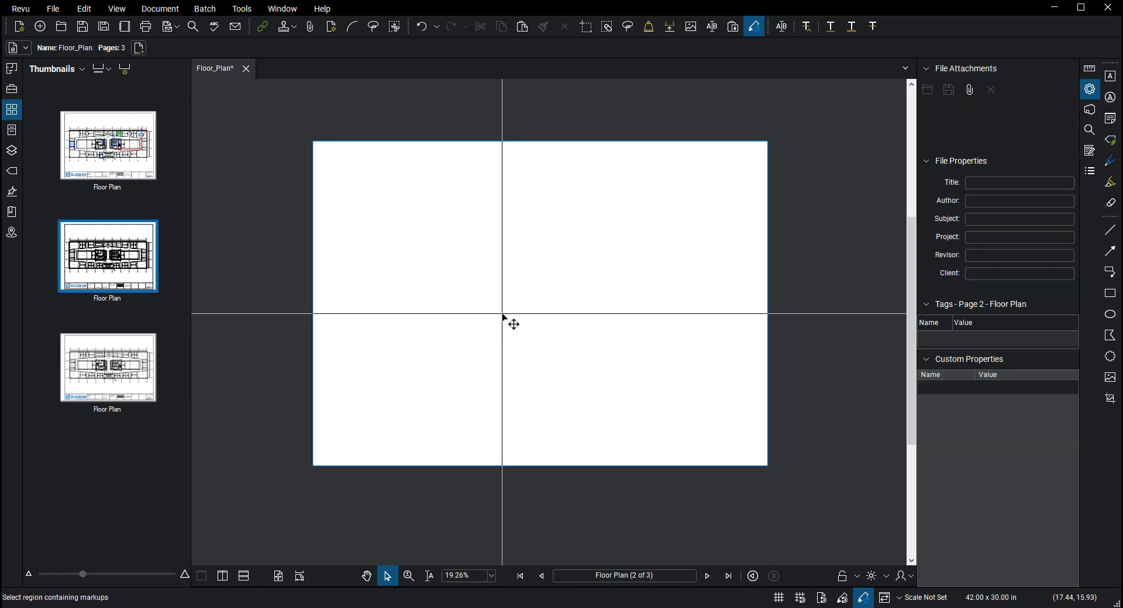
Select all markups across page 1's floor plan and flatten them
left_click(108, 145)
key("ctrl+z")
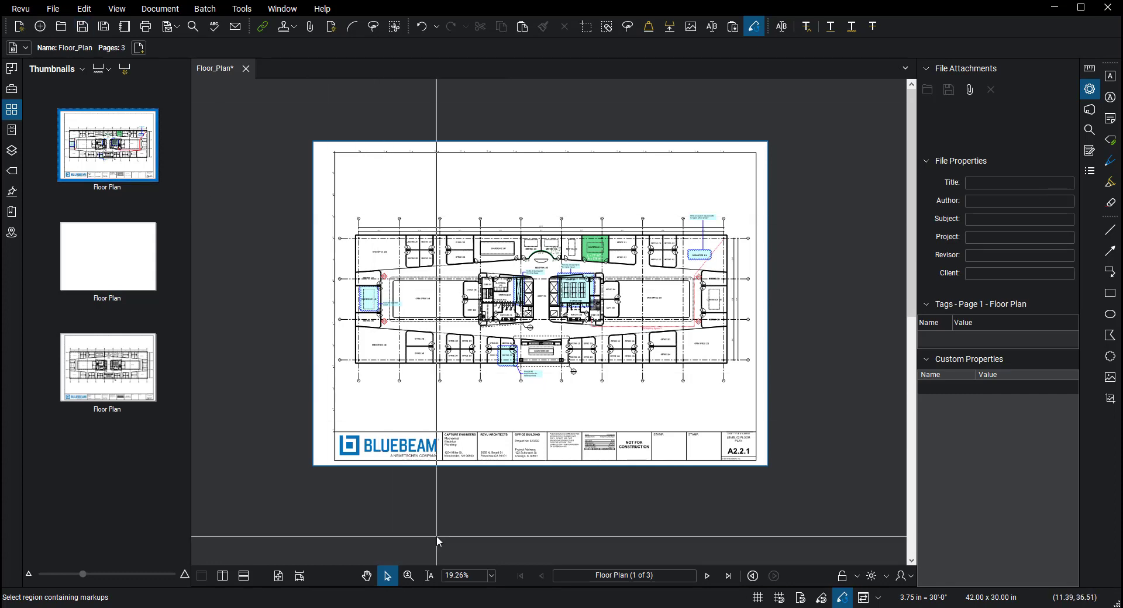
left_click_drag(436, 536, 292, 216)
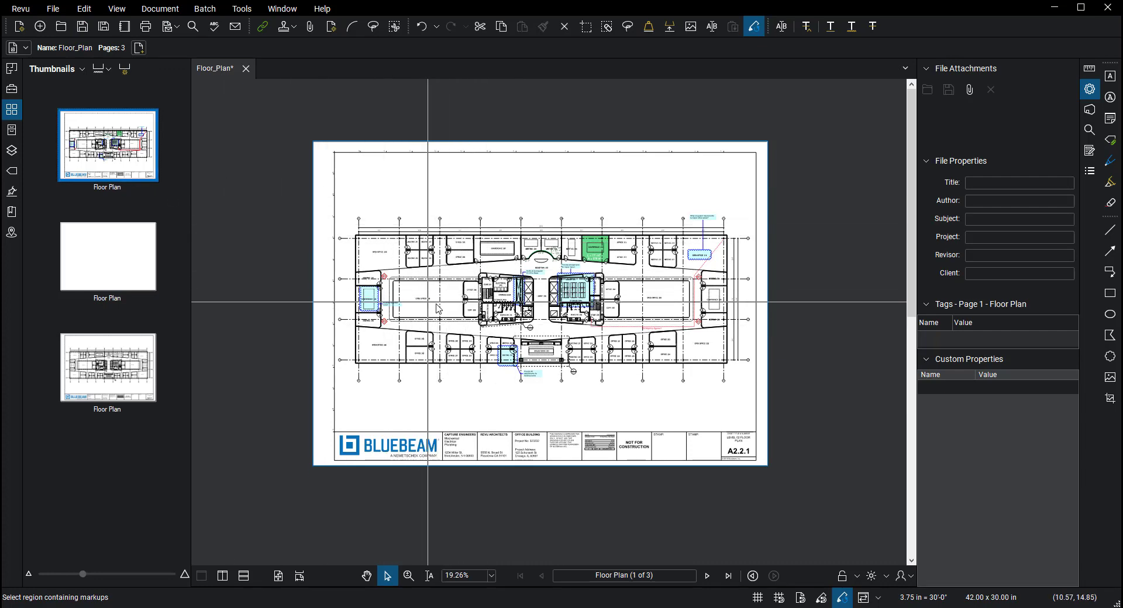
left_click_drag(311, 130, 785, 478)
left_click(649, 26)
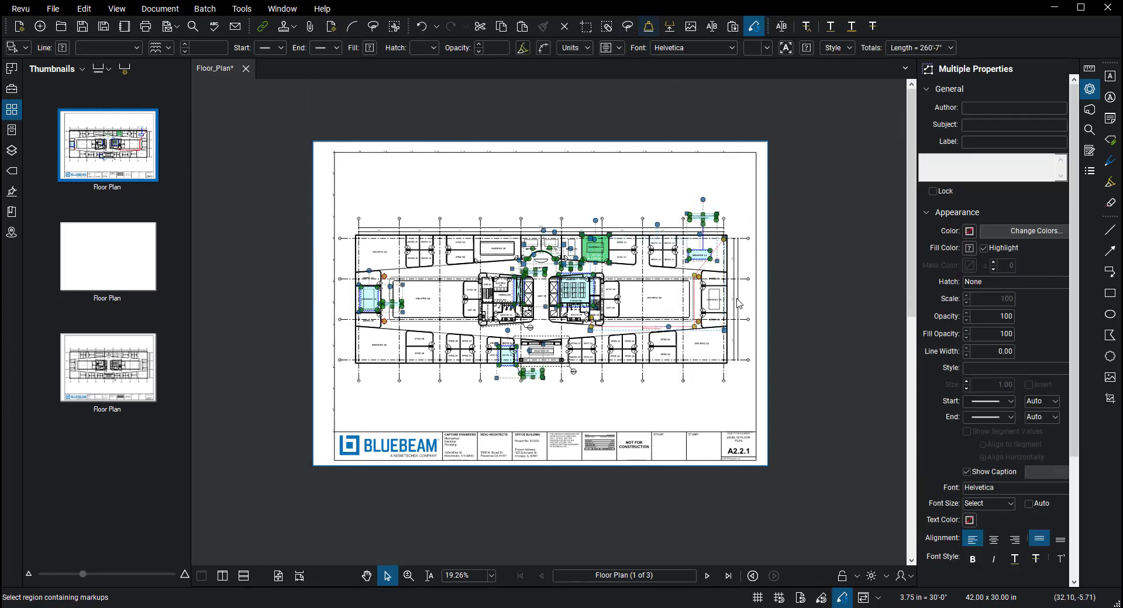
left_click(836, 498)
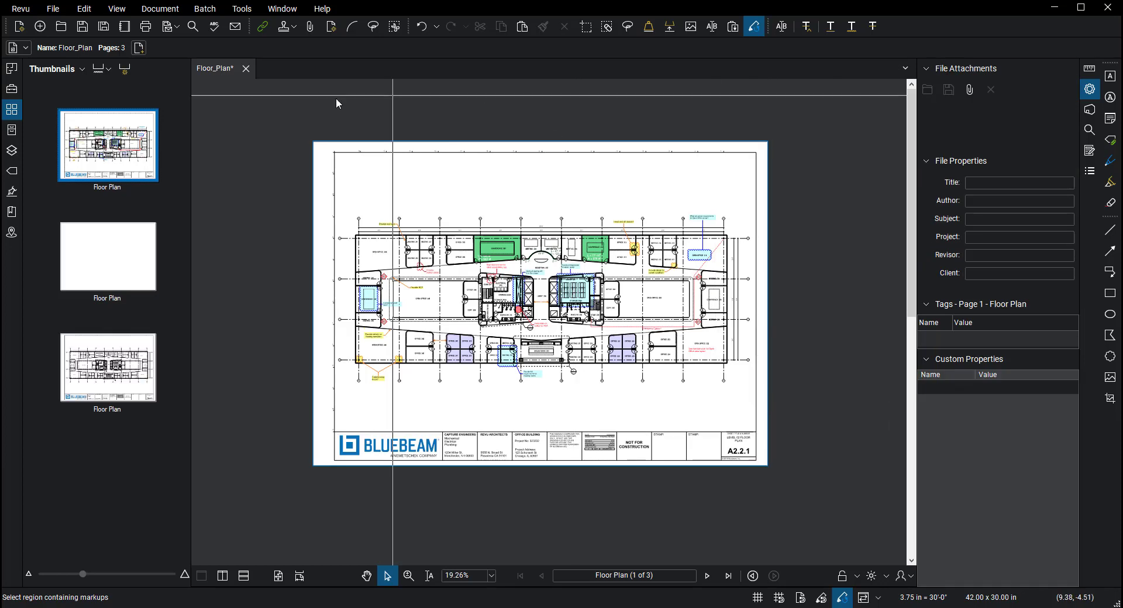
Hide Coordination Comments, 25% DD, 50% DD and Flooring layers, then return to page thumbnails
left_click(11, 152)
left_click(43, 128)
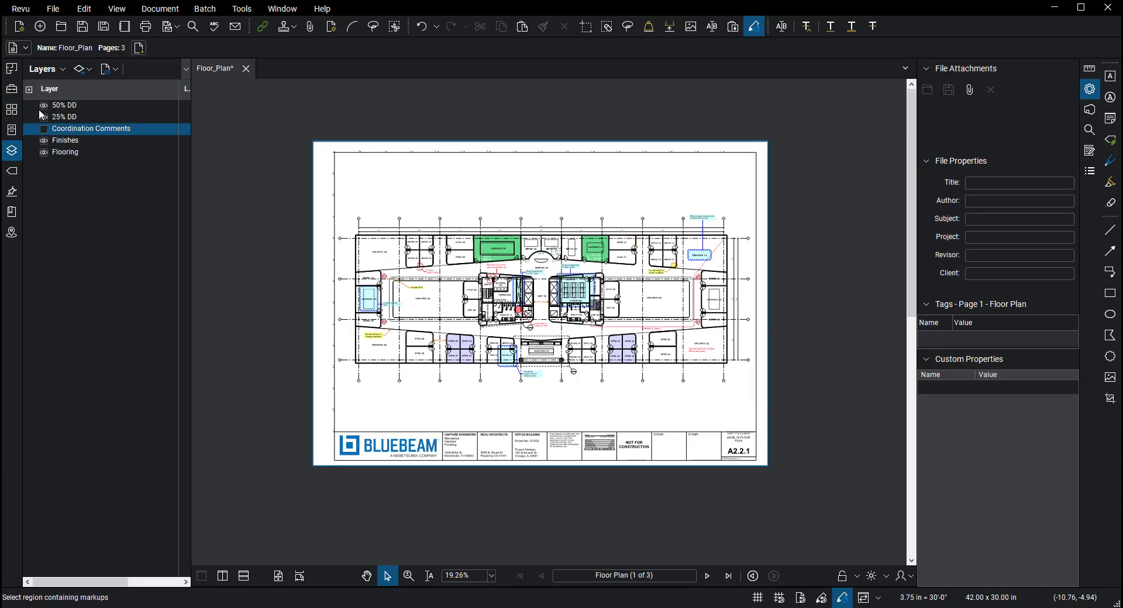
left_click(43, 117)
left_click(44, 105)
left_click(44, 153)
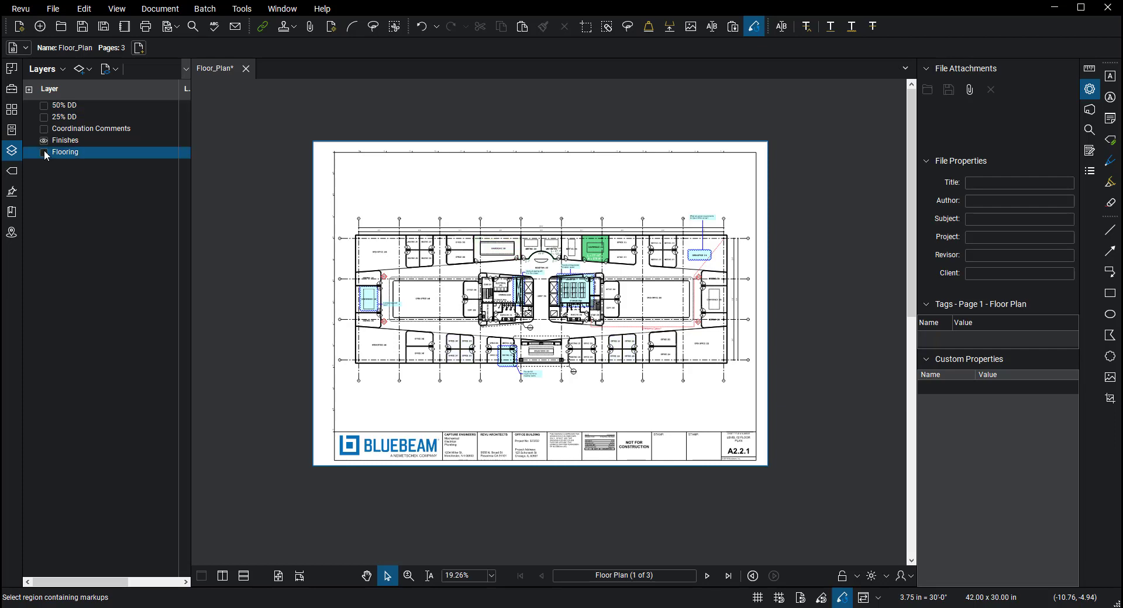
left_click(268, 218)
left_click(12, 111)
Copy page 1 as a snapshot and paste it onto the blank page 2
right_click(94, 148)
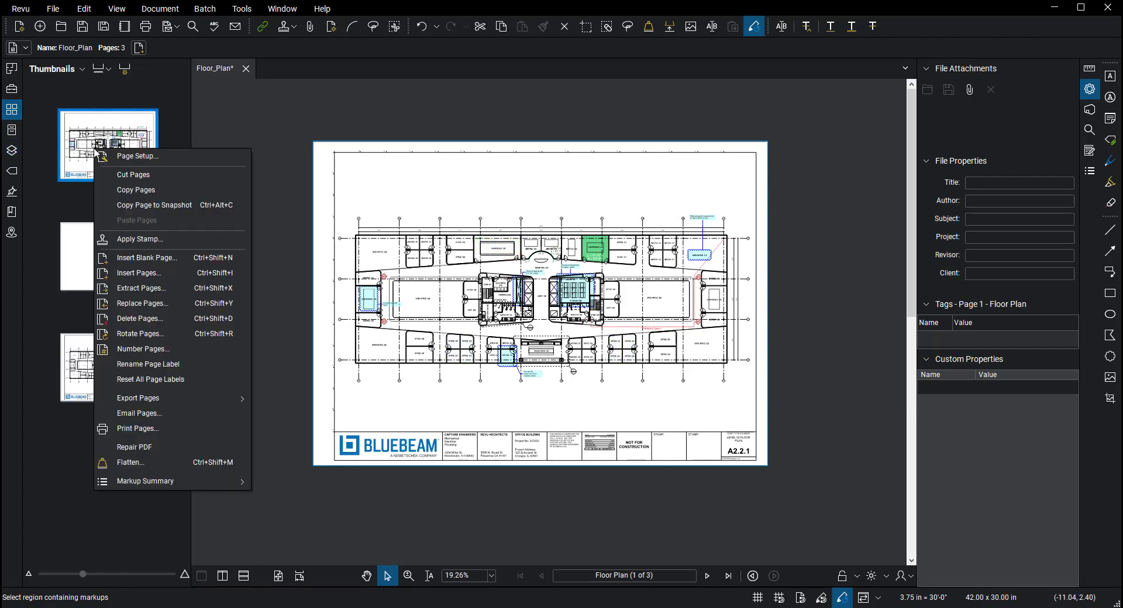
left_click(126, 205)
key("Escape")
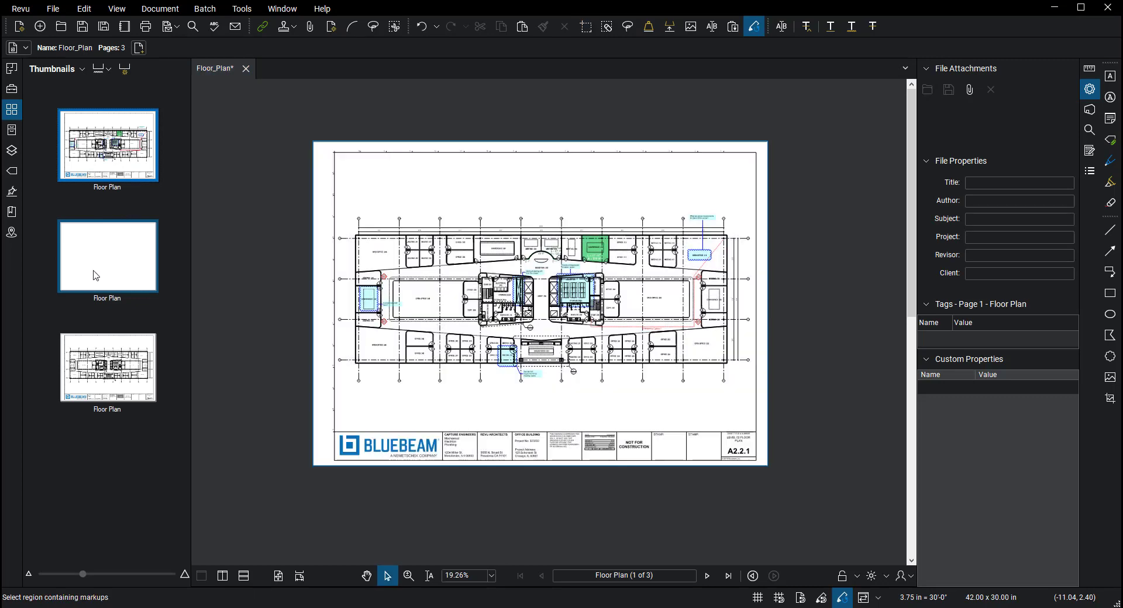
left_click(97, 275)
right_click(346, 376)
left_click(376, 384)
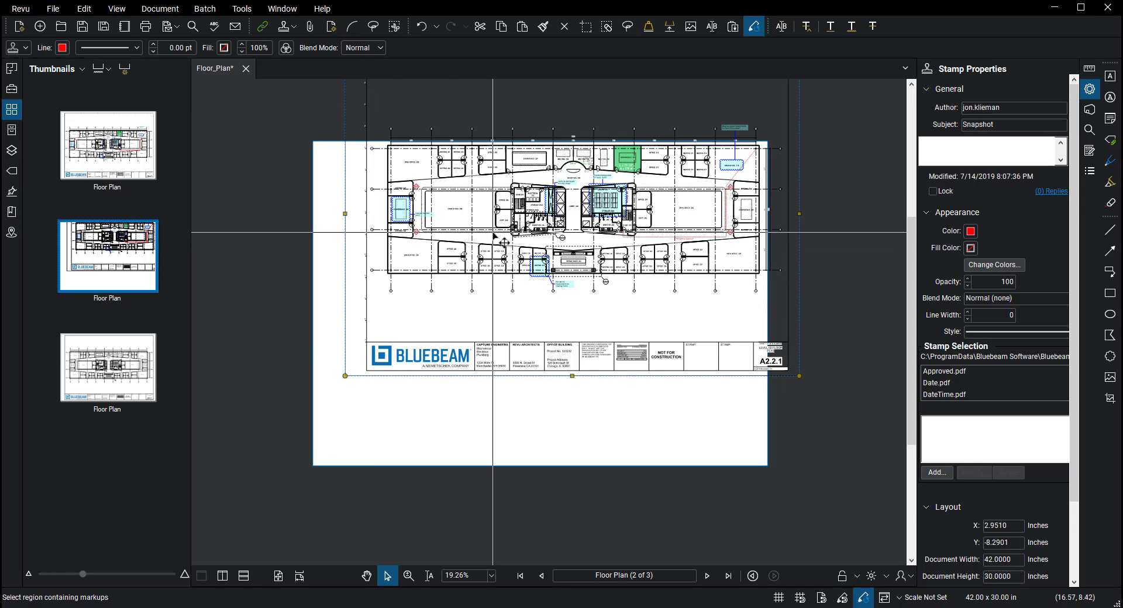
Centre the pasted snapshot in the document and flatten it into page 2
left_click_drag(494, 236, 478, 313)
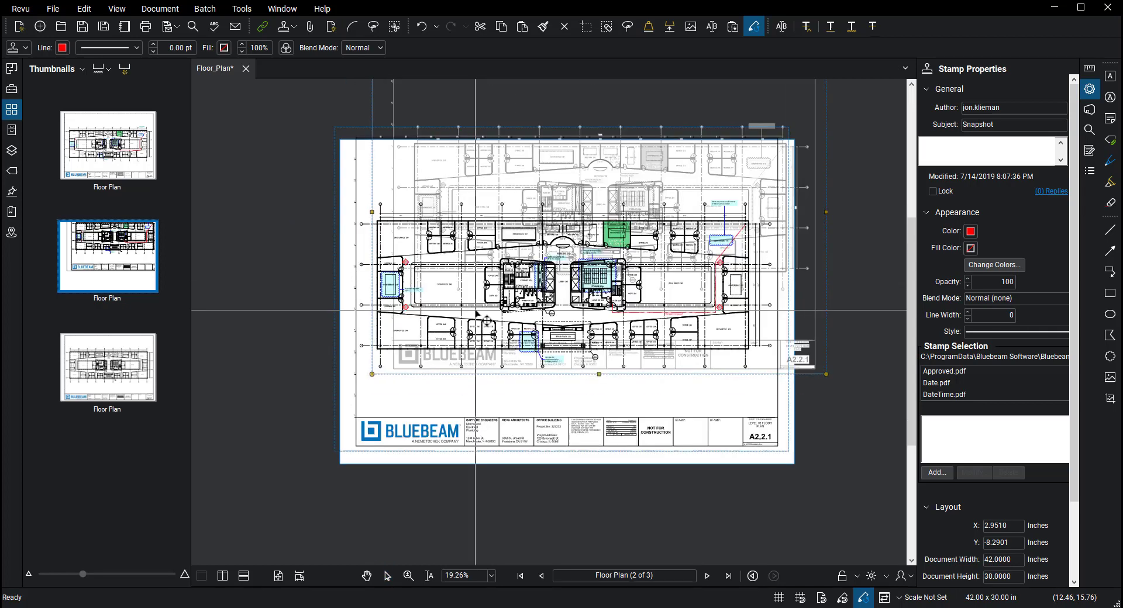
right_click(479, 314)
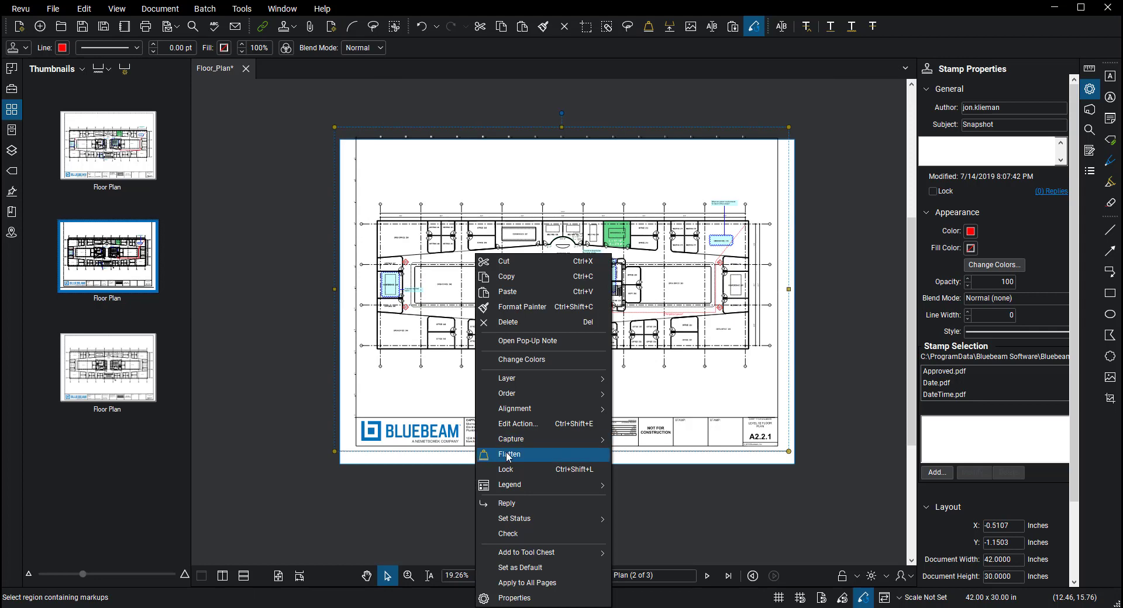
mouse_move(599, 413)
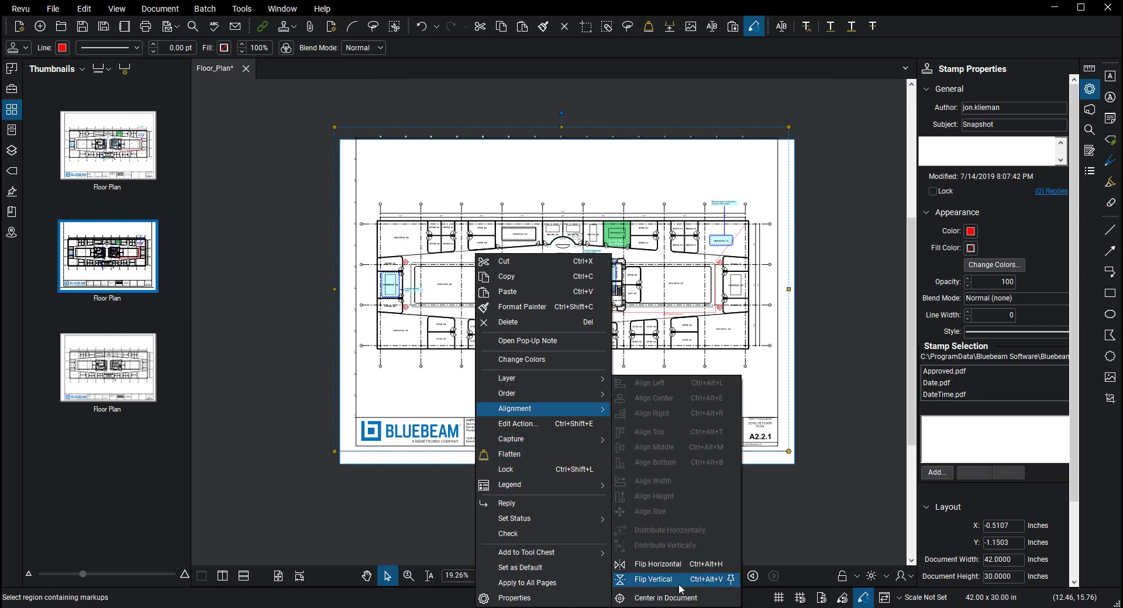
left_click(665, 597)
right_click(538, 359)
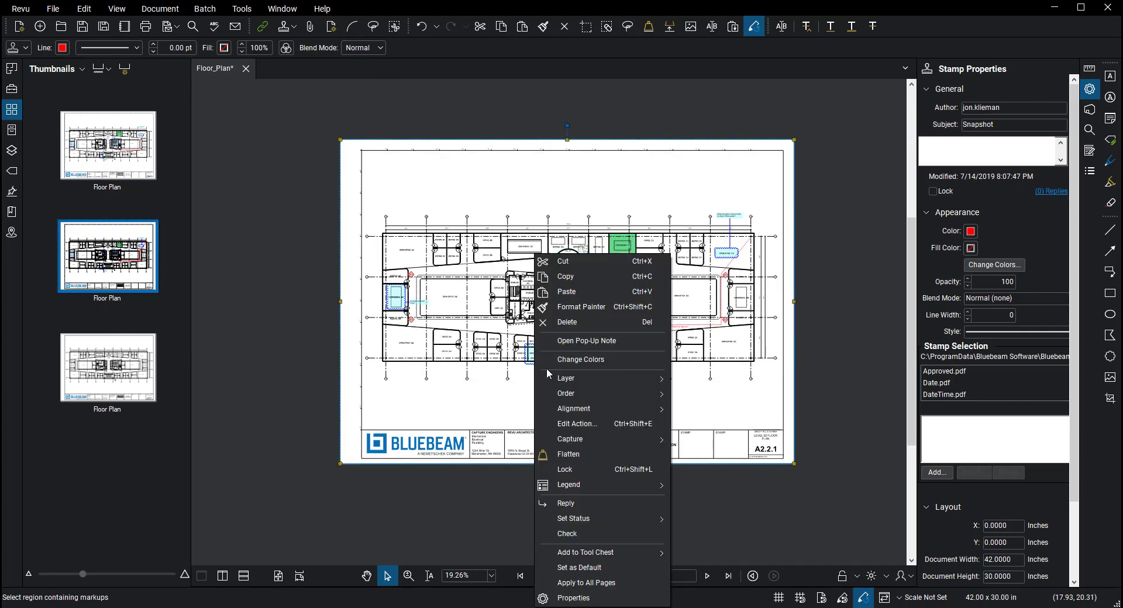
left_click(576, 460)
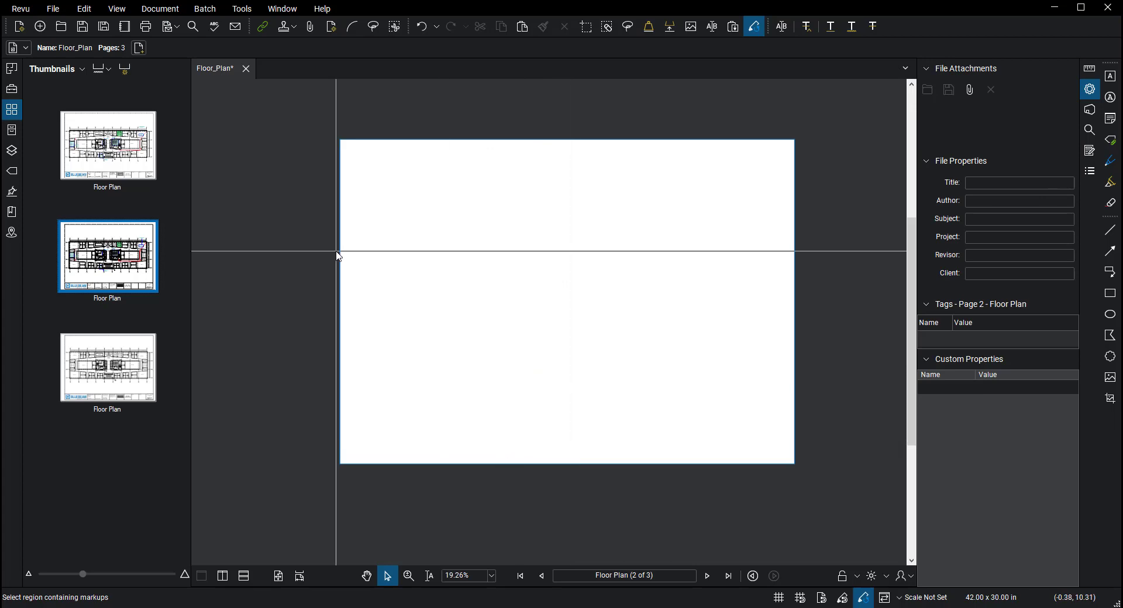
Relabel page 2's thumbnail from Floor Plan to 'Finishes'
left_click(112, 146)
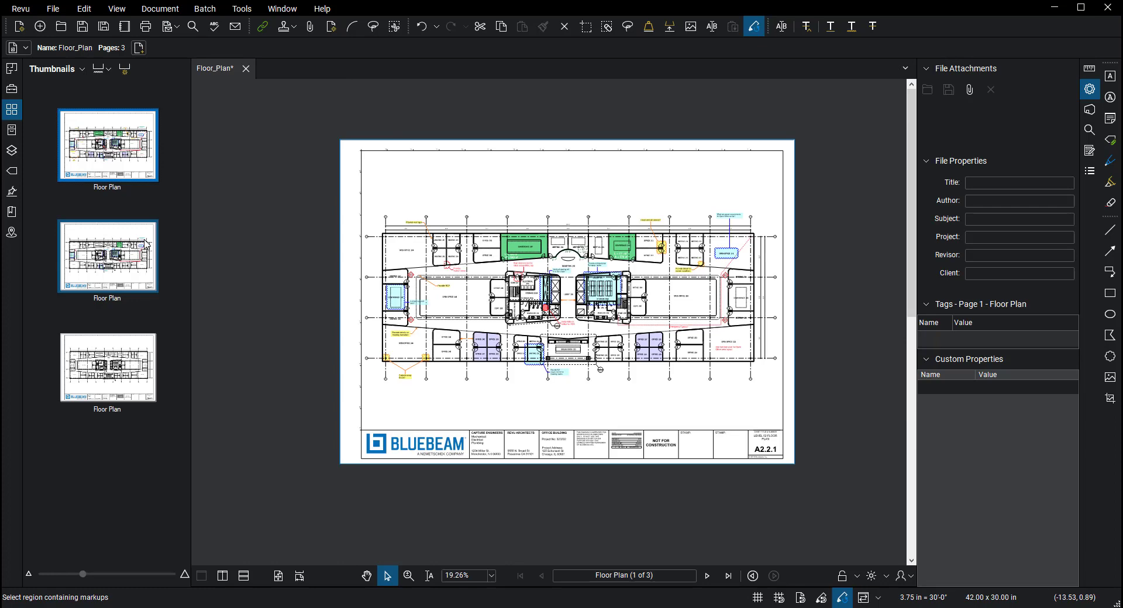
left_click(117, 257)
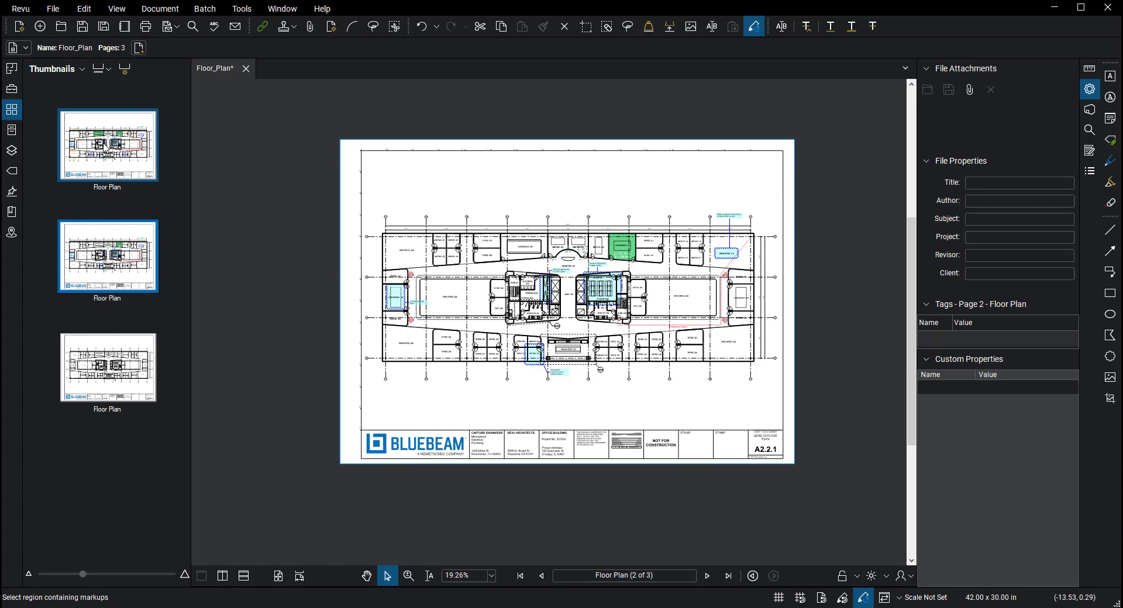
left_click(107, 299)
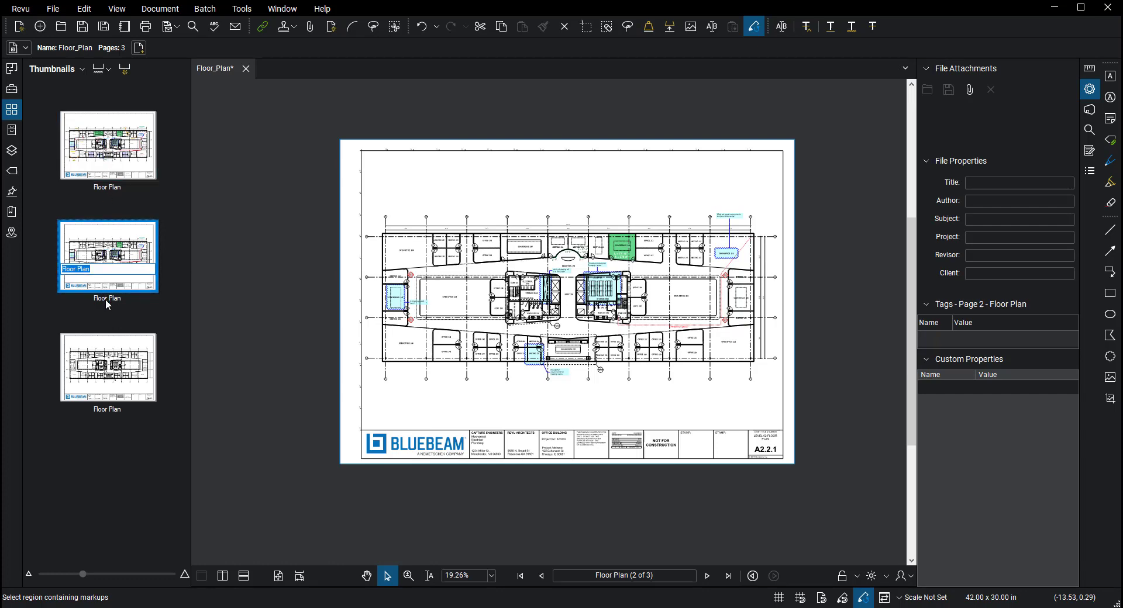
type("Finishes")
left_click(169, 326)
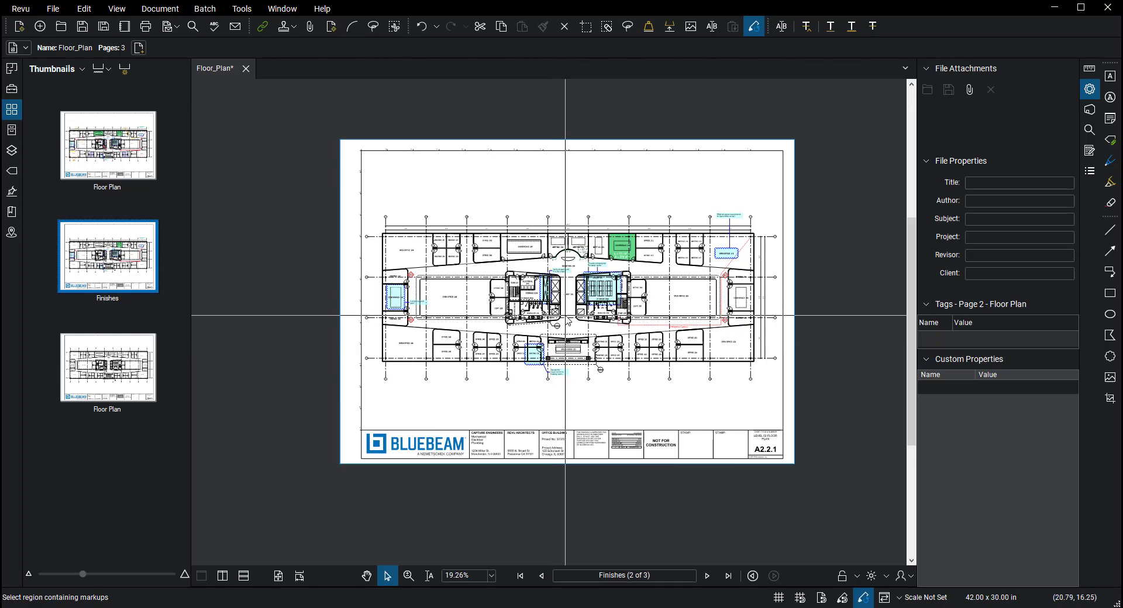
scroll(566, 315, "up", 1)
scroll(566, 316, "up", 1)
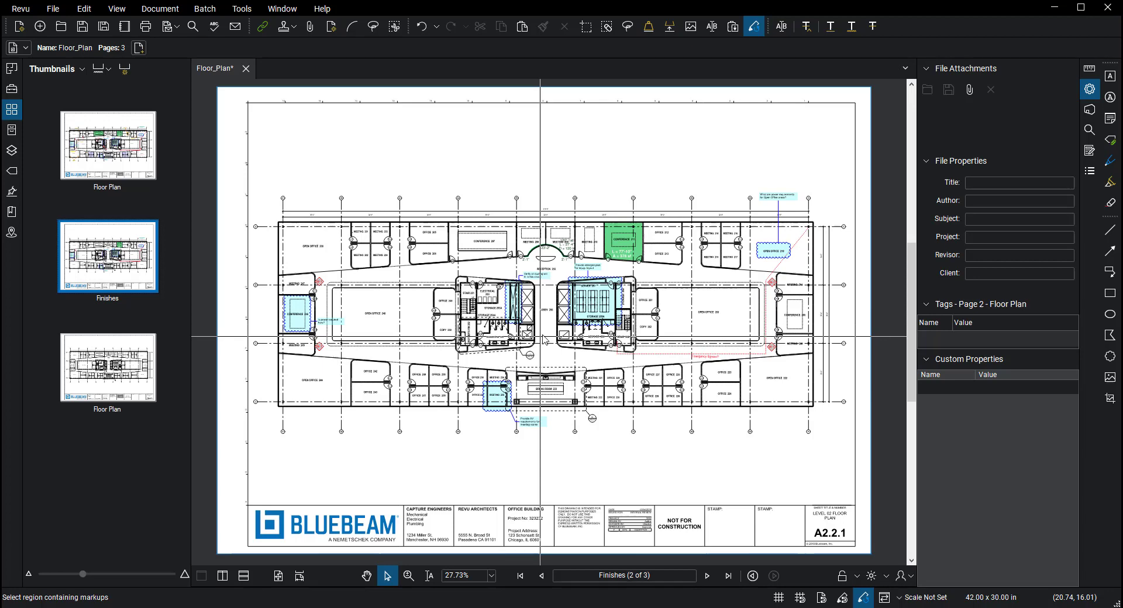
scroll(544, 328, "down", 1)
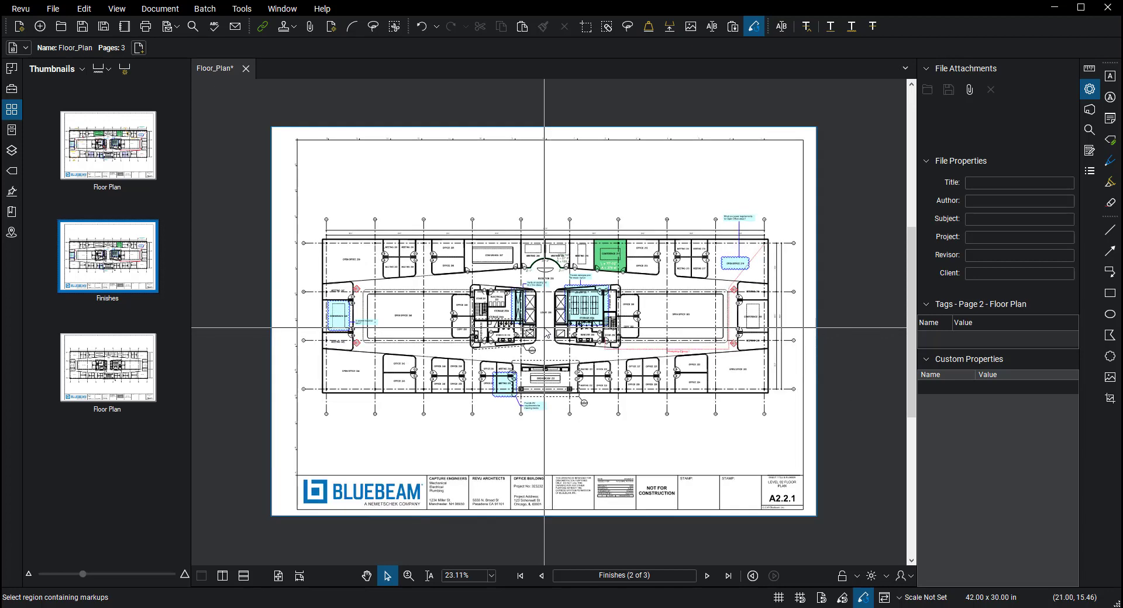
left_click_drag(543, 327, 541, 331)
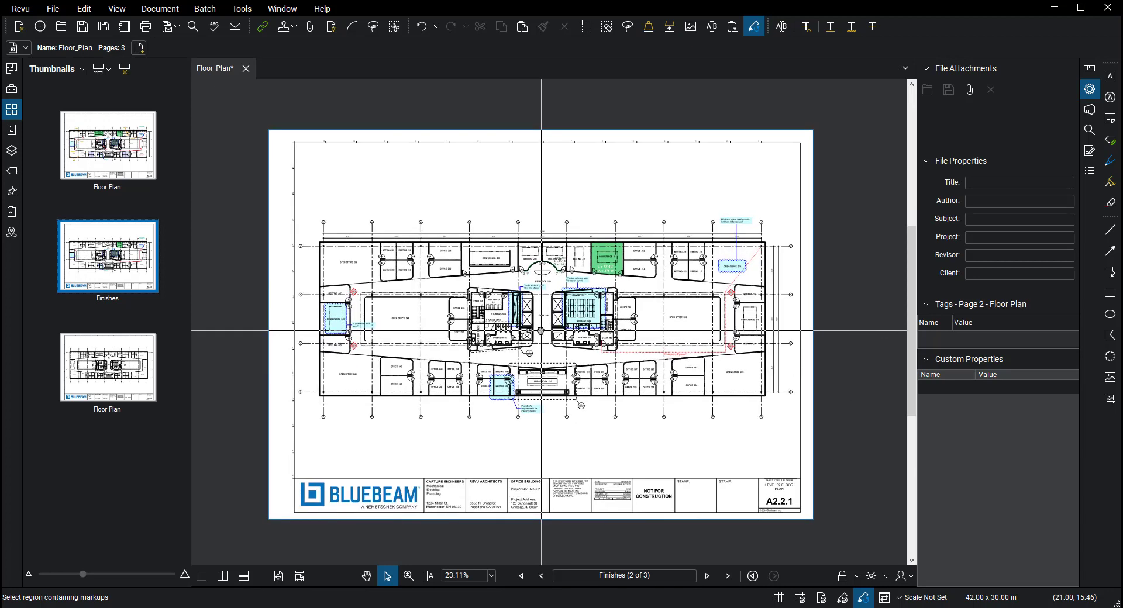